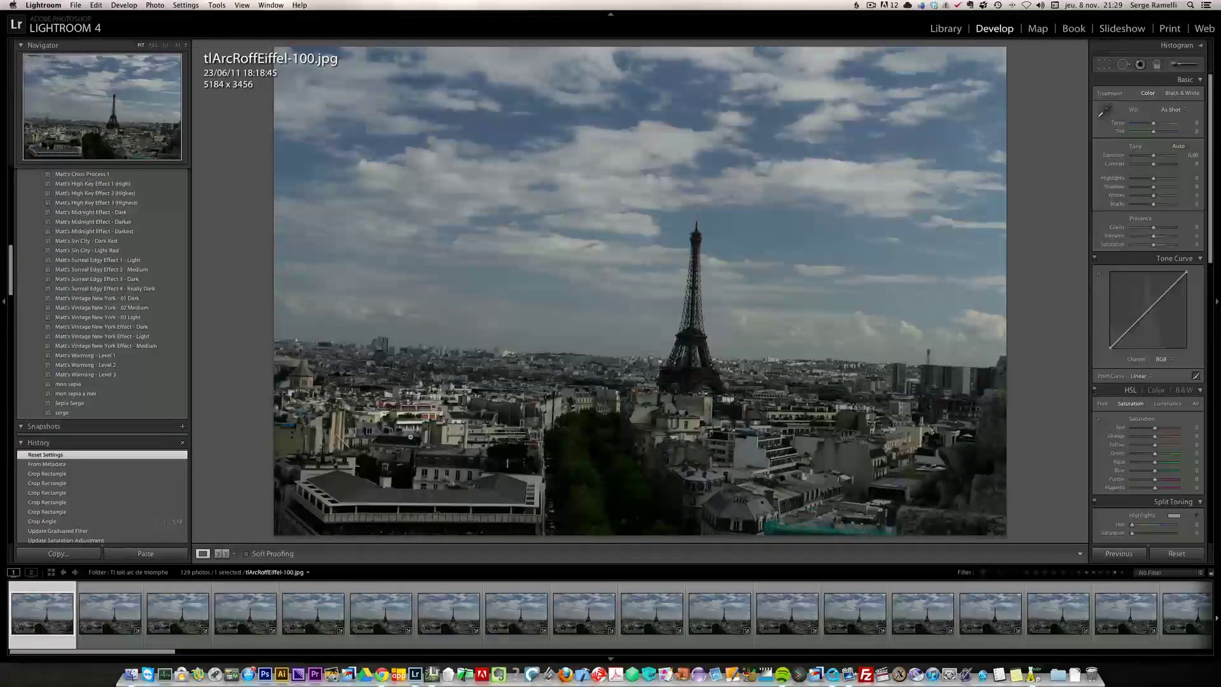
# Step: In Chrome, go to lrtimelapse.com's Download page listing LRTimelapse 2.1 for Windows and Mac
pyautogui.press('super+Tab')
pyautogui.press('super+Tab')
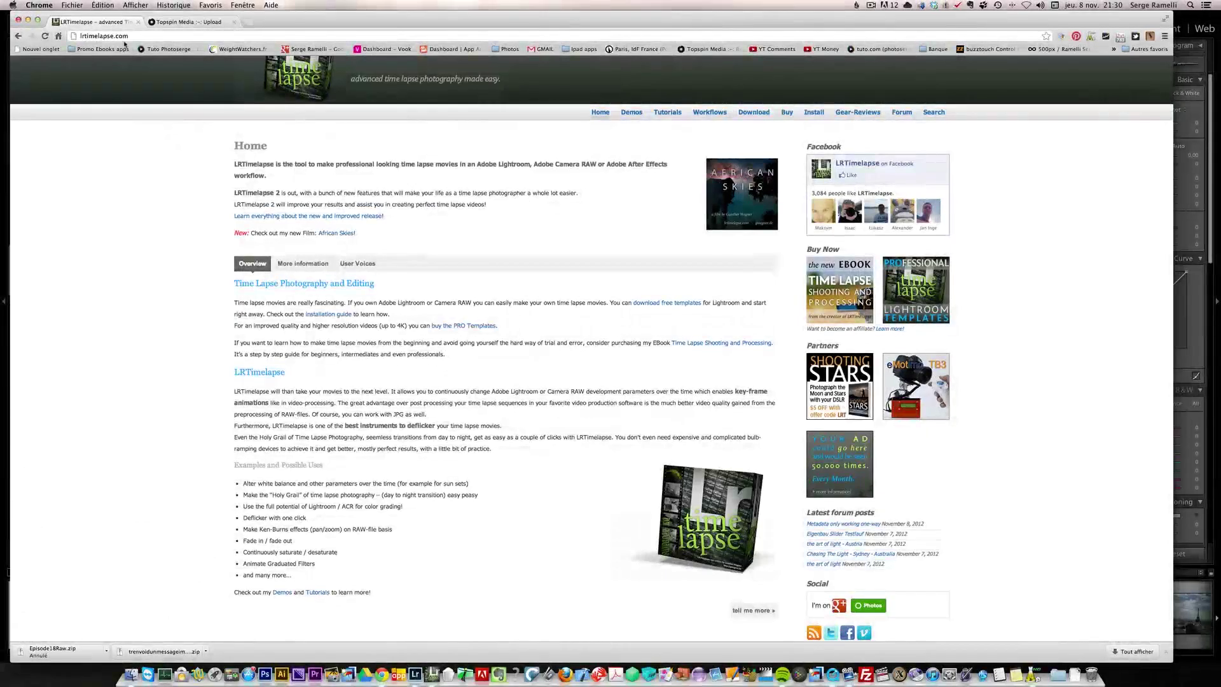
pyautogui.click(756, 114)
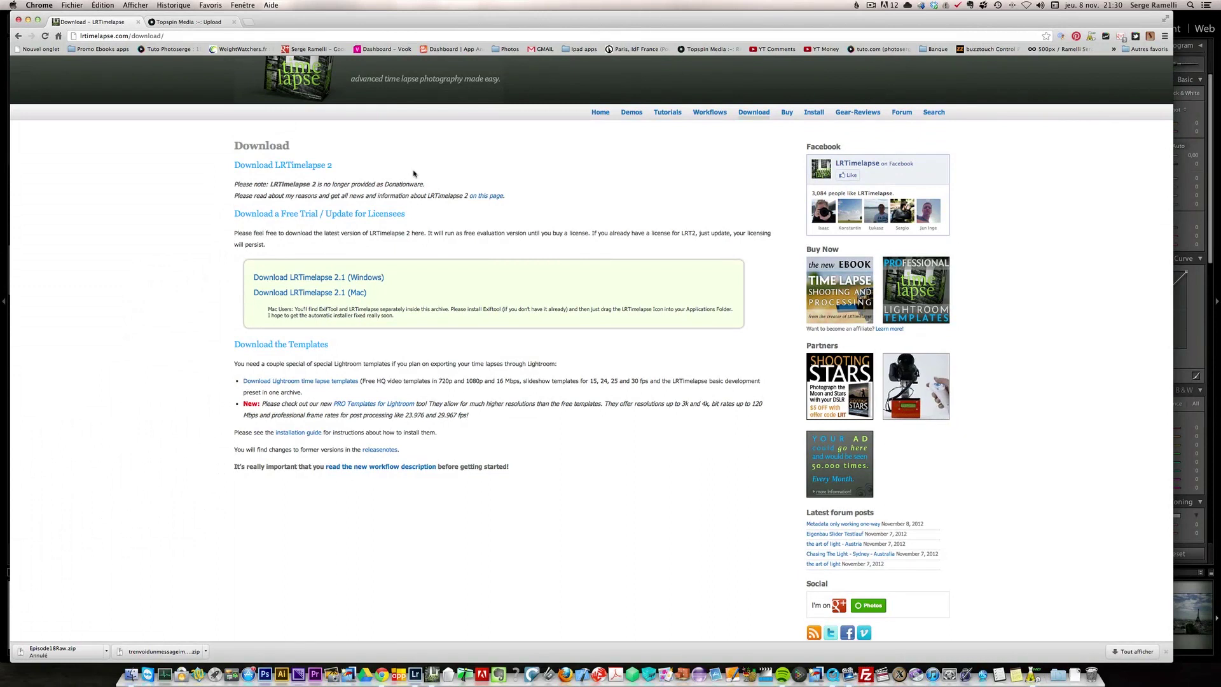
# Step: Switch to LRTimelapse 2 with the 129-frame 'Tl toit arc de triomphe' sequence loaded
pyautogui.press('super+Tab')
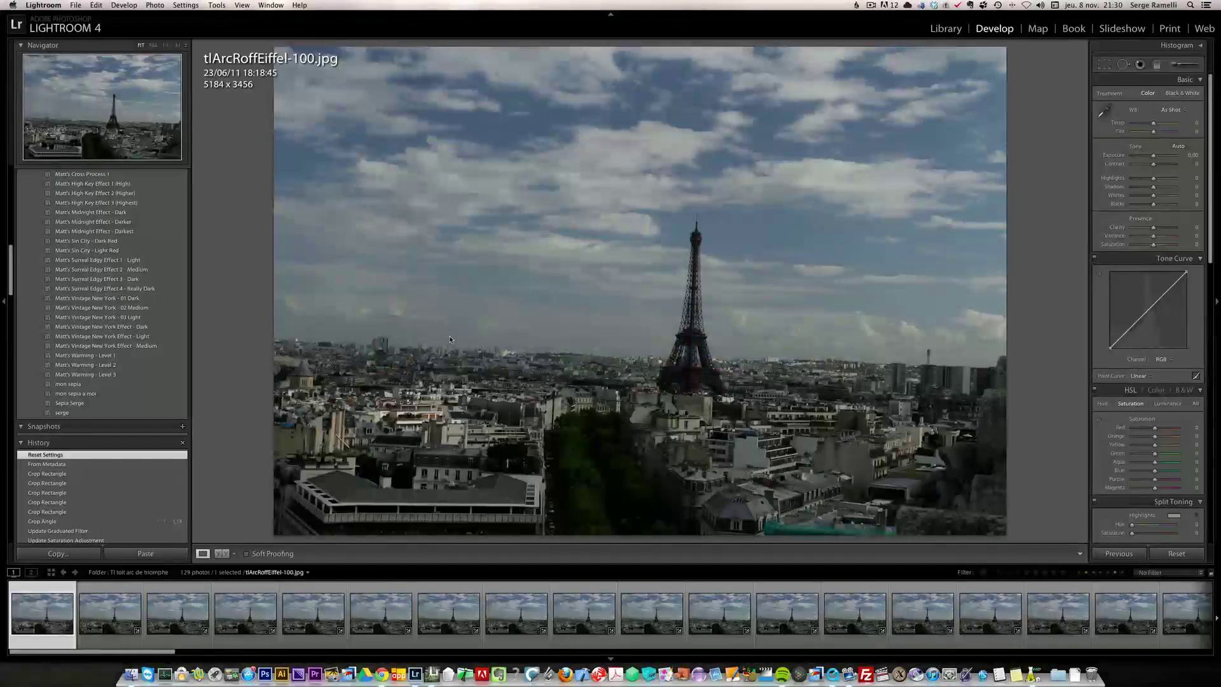
pyautogui.press('super+Tab')
pyautogui.press('super+Tab')
pyautogui.press('super+Tab')
pyautogui.press('super+Tab')
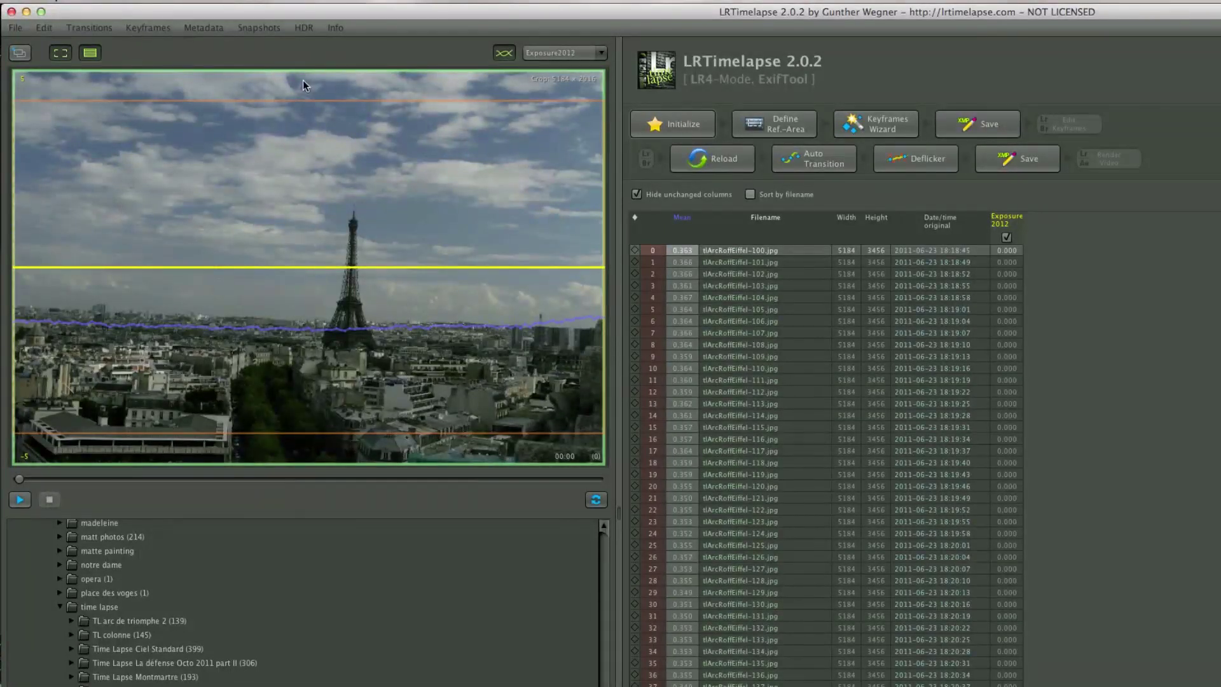
# Step: Preview the Eiffel Tower sequence, initialize its metadata, and begin defining the reference area
pyautogui.click(20, 500)
pyautogui.click(695, 132)
pyautogui.click(776, 130)
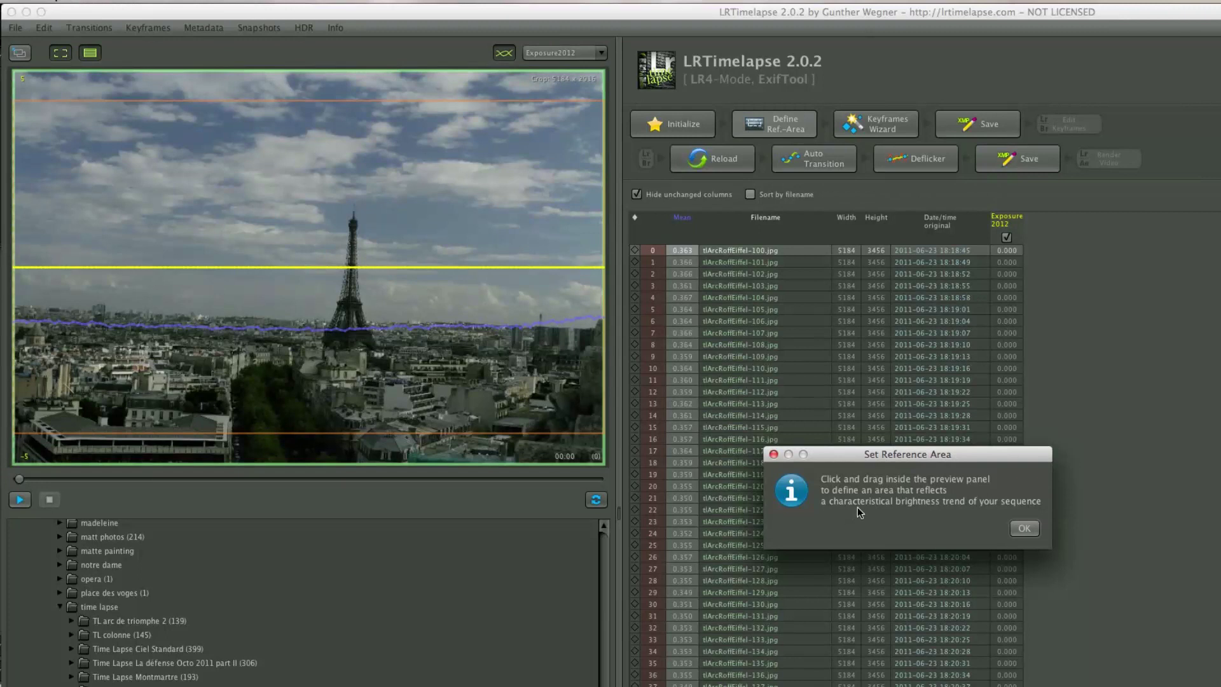
# Step: Draw a reference area around the Eiffel Tower and rooftops so Mean brightness recalculates
pyautogui.click(1019, 526)
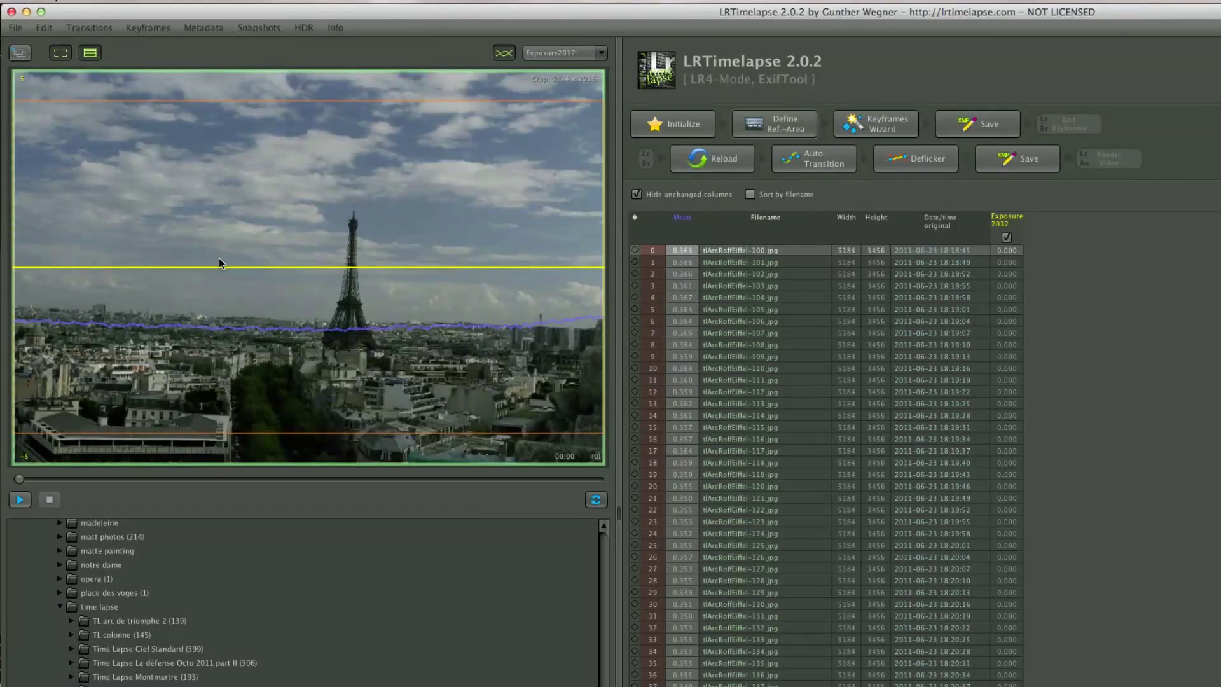
pyautogui.moveTo(142, 301); pyautogui.dragTo(552, 389)
pyautogui.moveTo(550, 390); pyautogui.dragTo(550, 389)
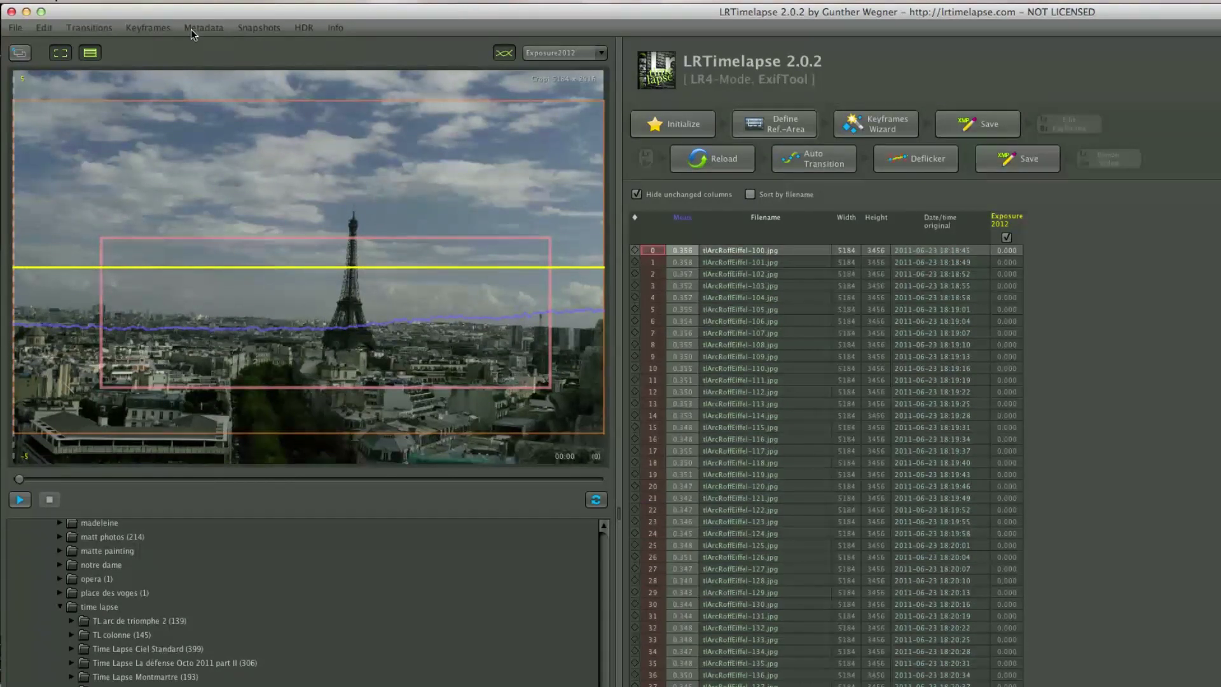
# Step: Create 2 evenly spaced keyframes and scroll the frame table to check them
pyautogui.click(170, 33)
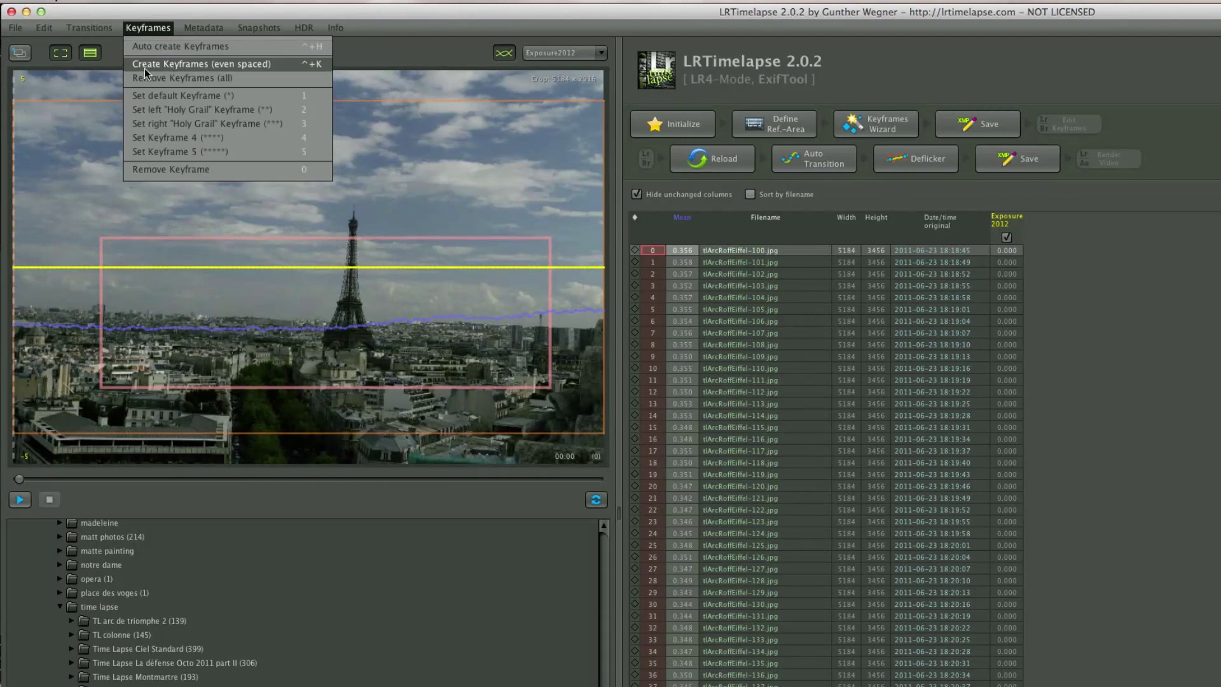
pyautogui.click(245, 69)
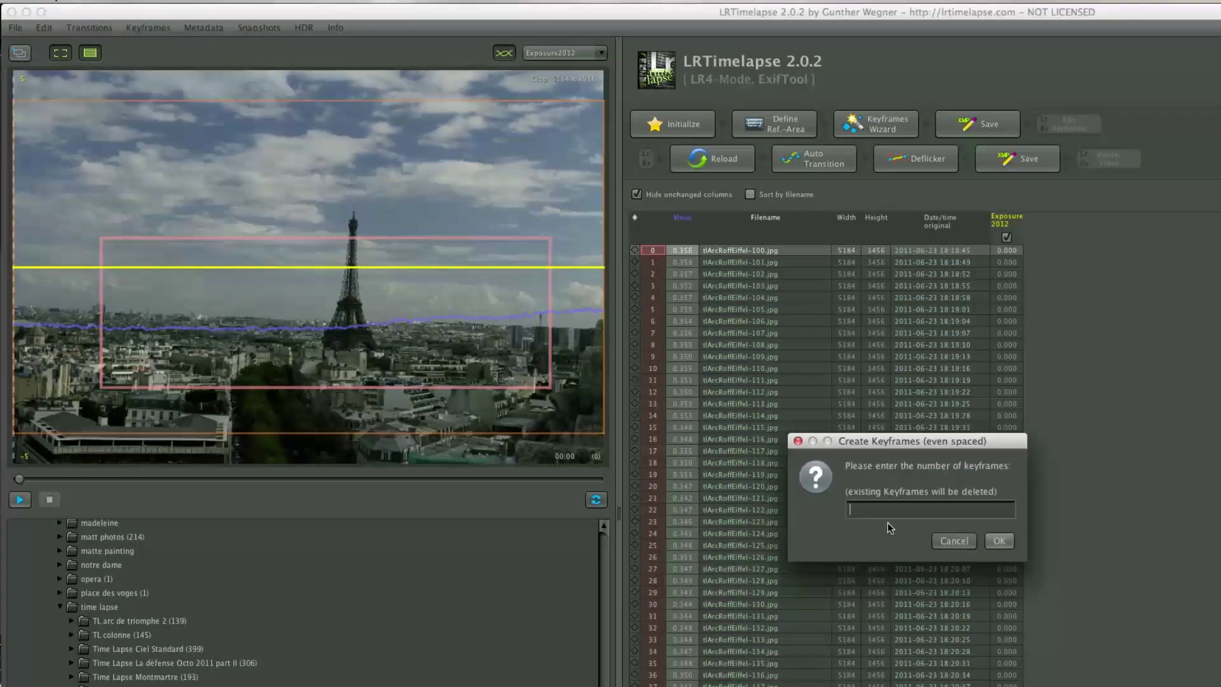
pyautogui.click(998, 542)
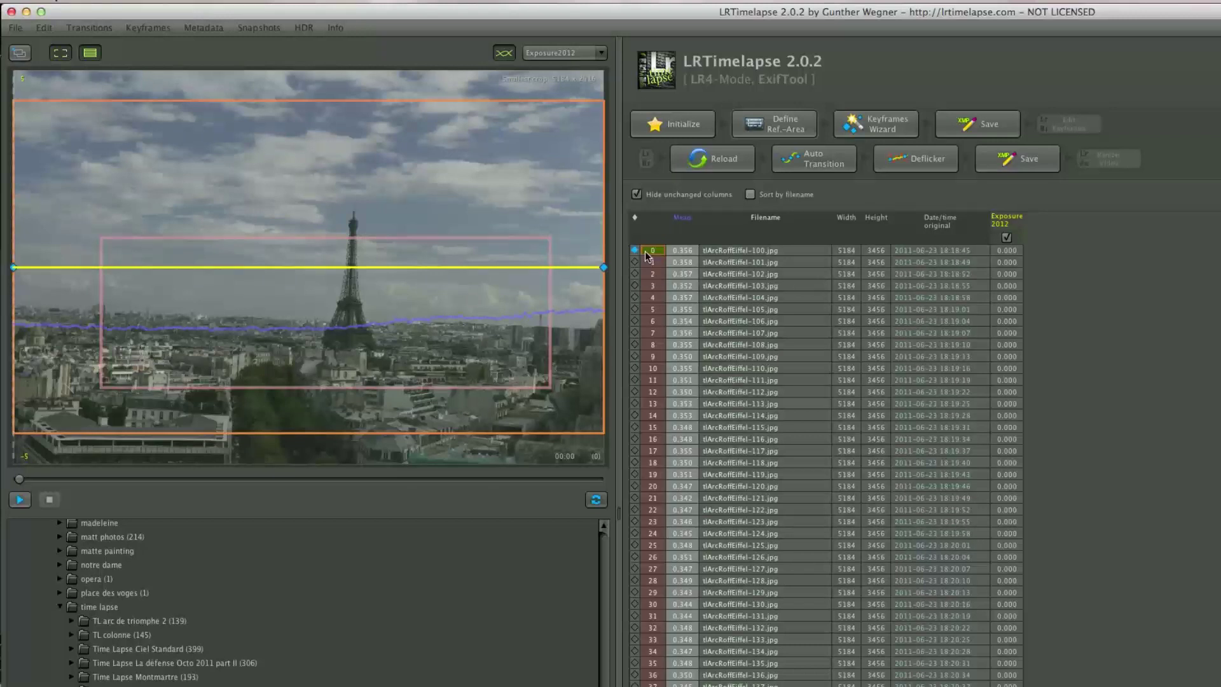
pyautogui.scroll(-20, 826, 464)
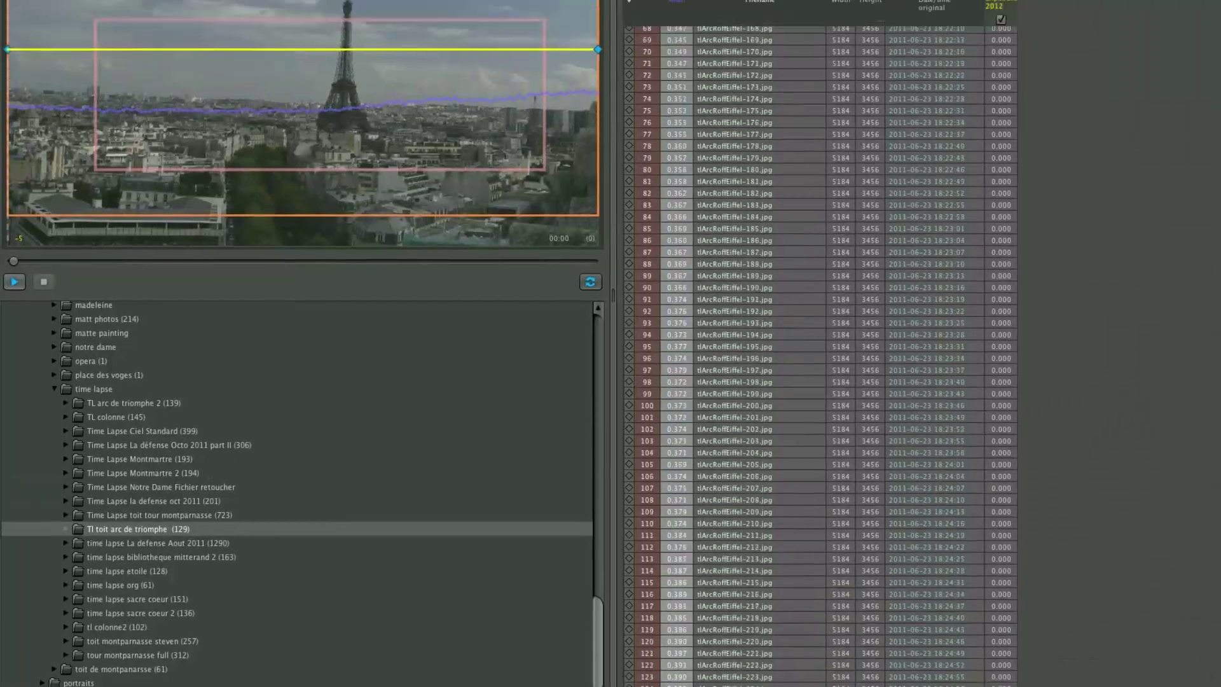
pyautogui.scroll(19, 821, 454)
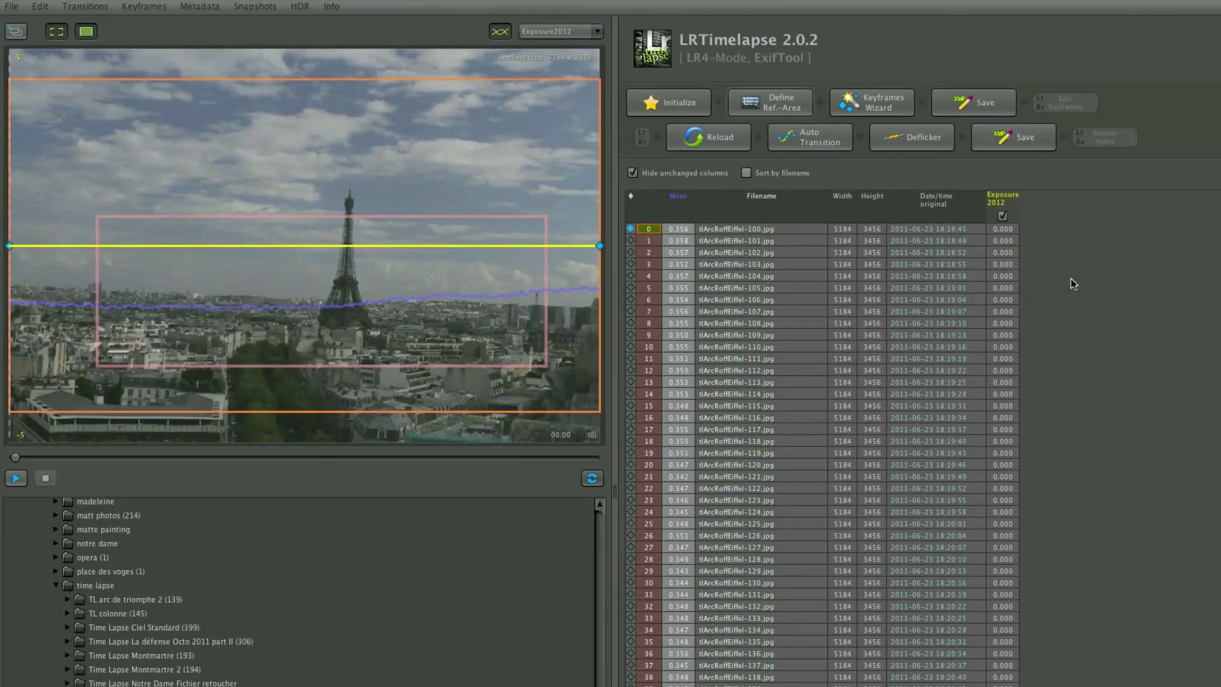
# Step: Save the keyframe metadata to the image XMP files and return to Lightroom 4
pyautogui.click(984, 106)
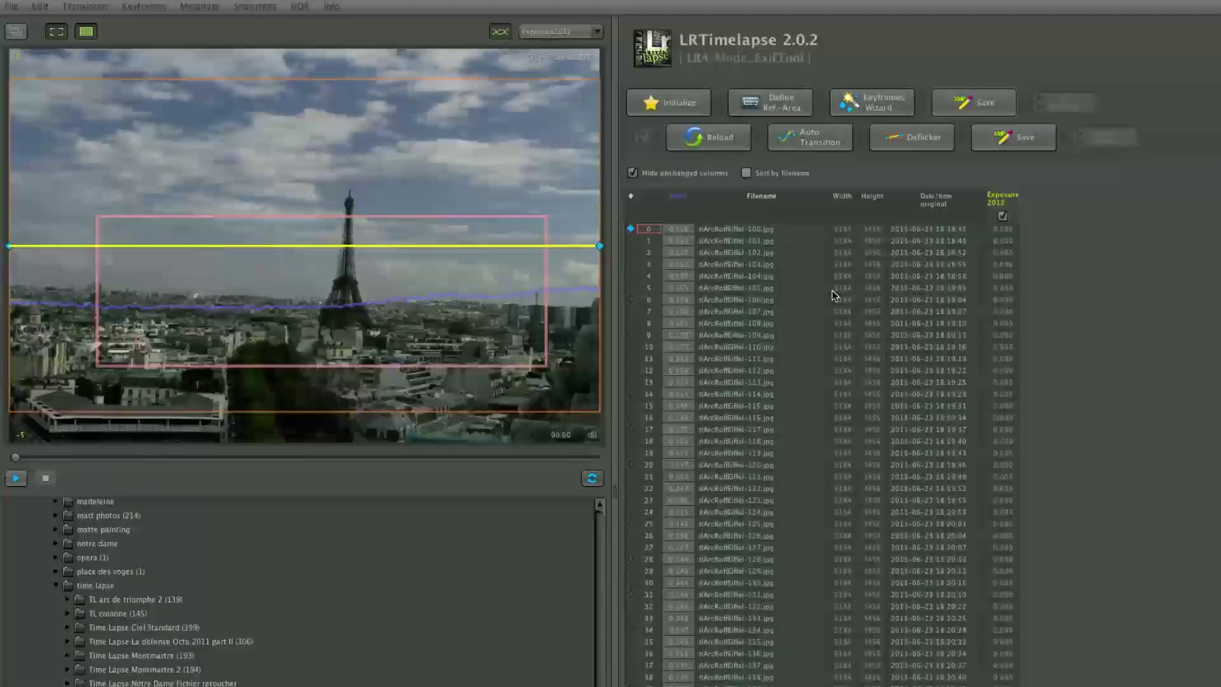
pyautogui.press('super+Tab')
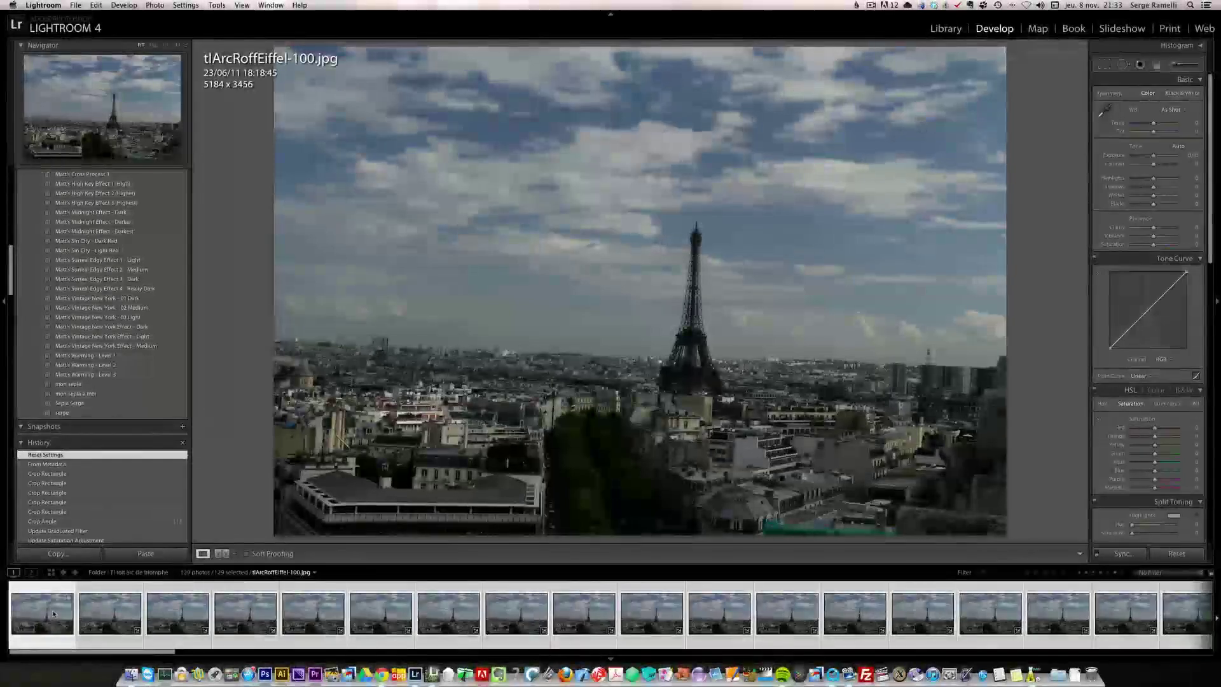
# Step: Read metadata from files for all 129 selected filmstrip photos
pyautogui.rightClick(53, 614)
pyautogui.moveTo(83, 599)
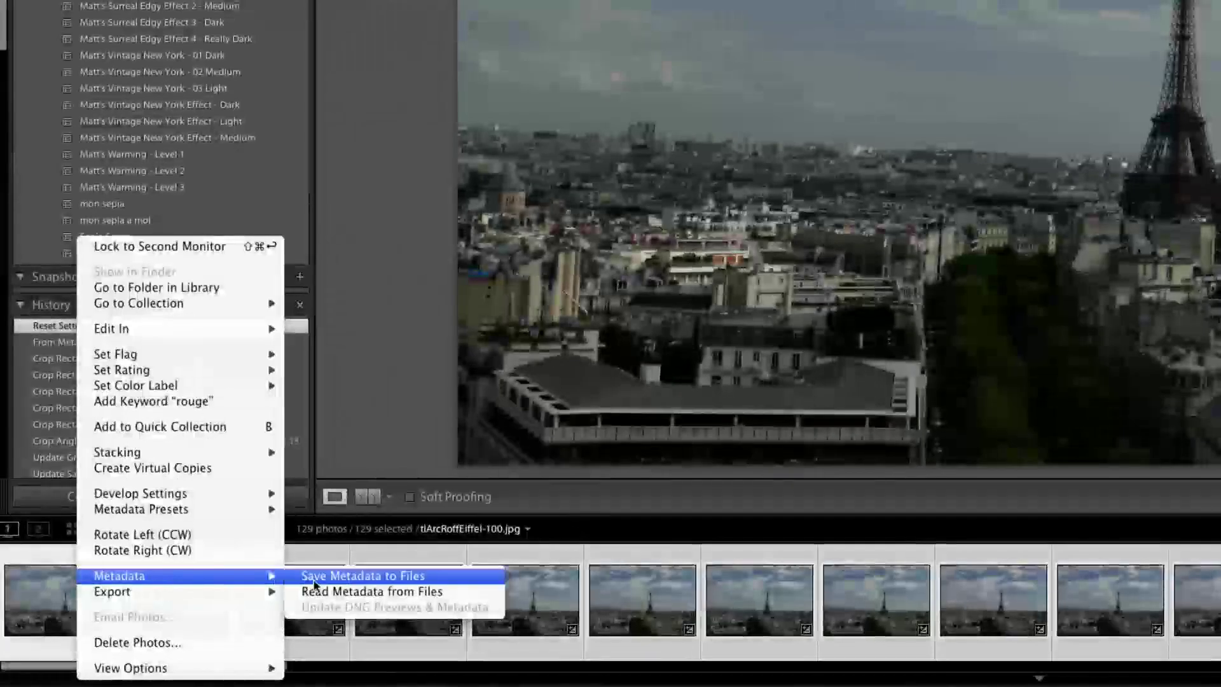
pyautogui.click(352, 592)
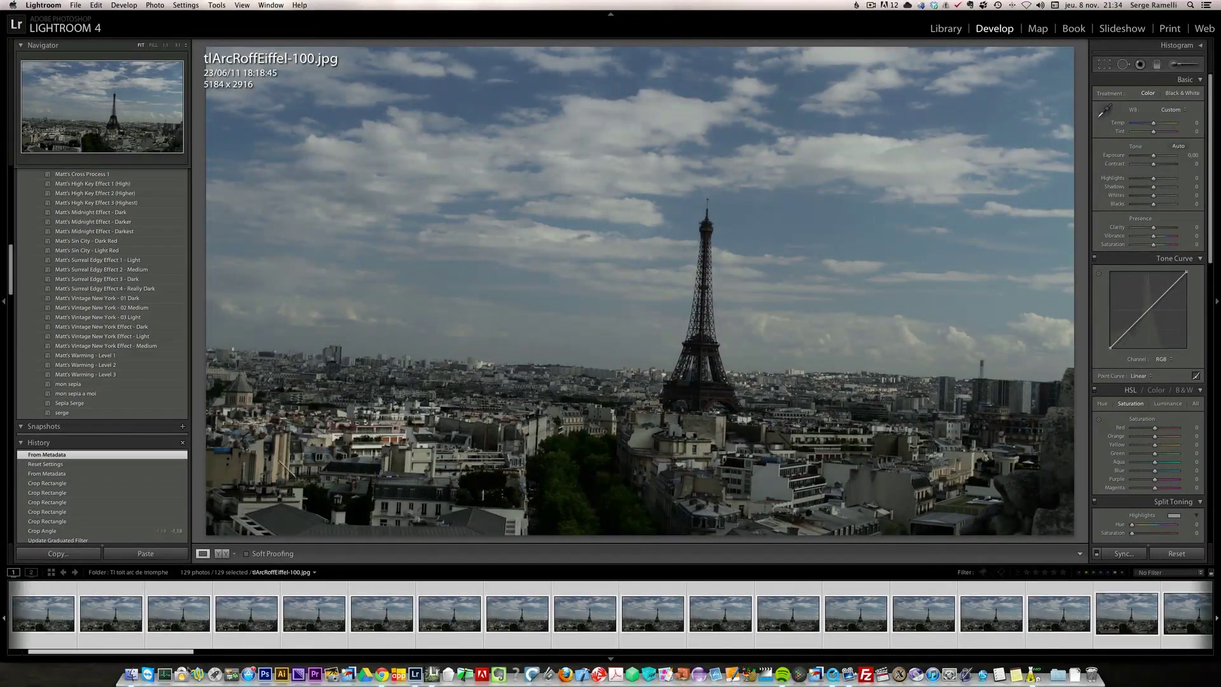
# Step: Filter the filmstrip to One Star and Higher, then view keyframes tlArcRoffEiffel-228 and tlArcRoffEiffel-100
pyautogui.moveTo(26, 651); pyautogui.dragTo(1215, 655)
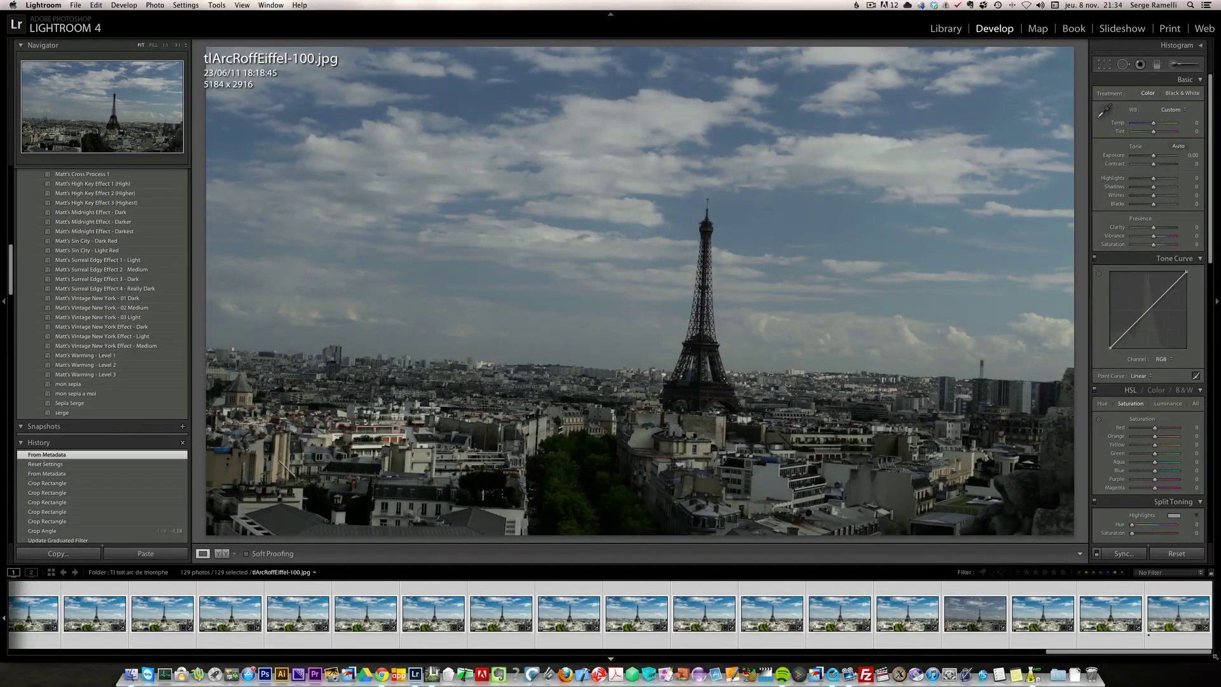
pyautogui.click(1026, 572)
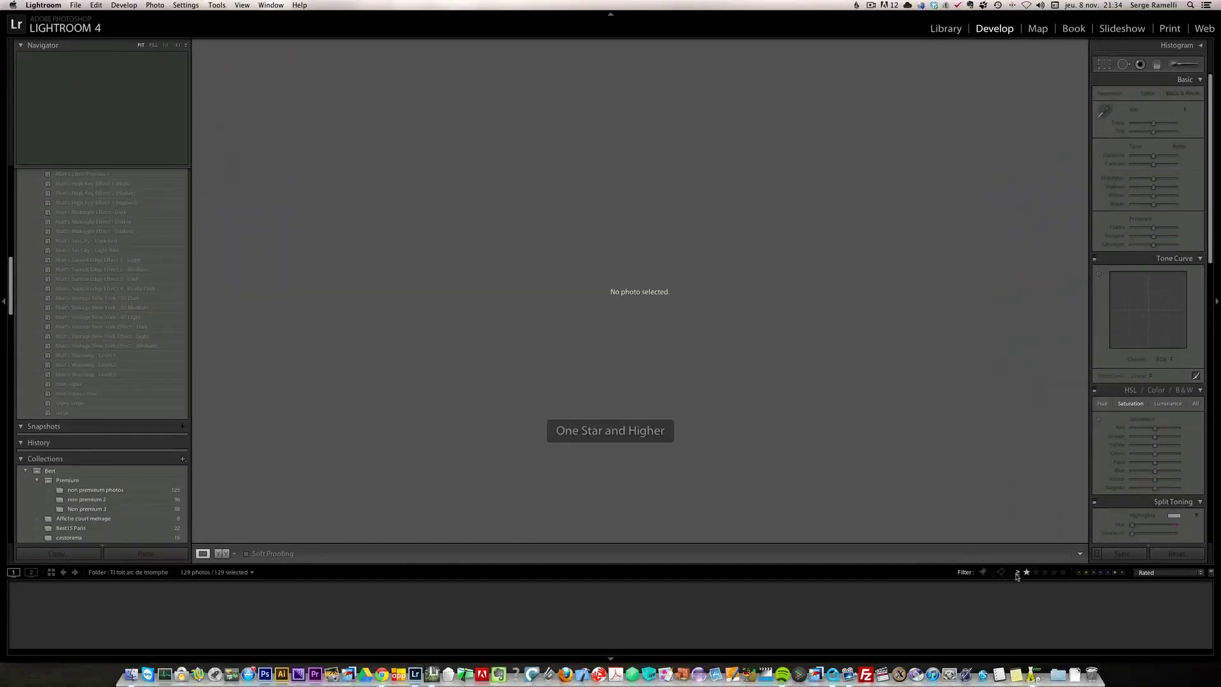
pyautogui.click(1026, 572)
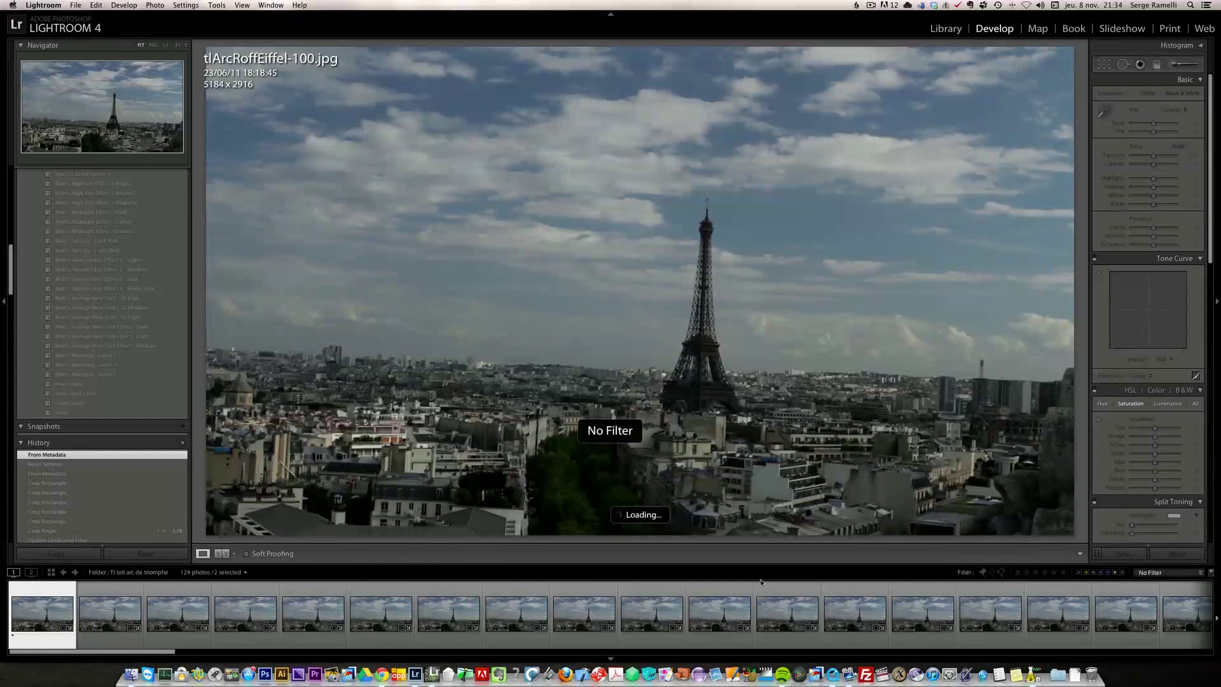
pyautogui.click(1026, 573)
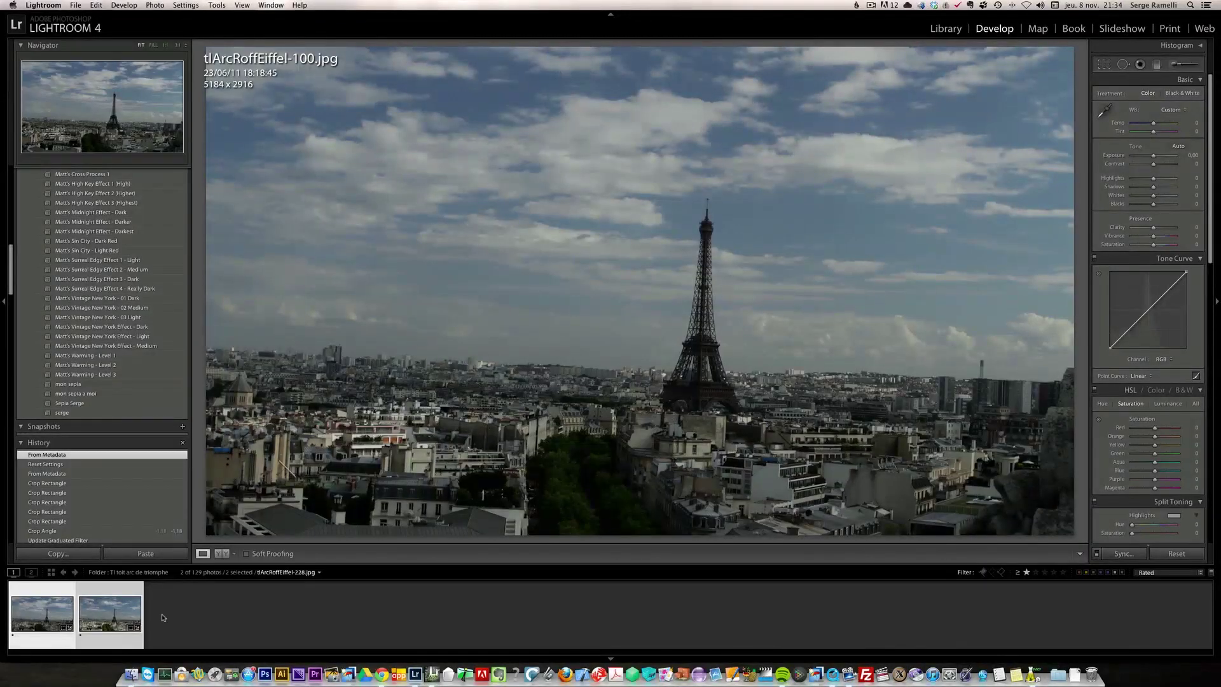
pyautogui.click(42, 609)
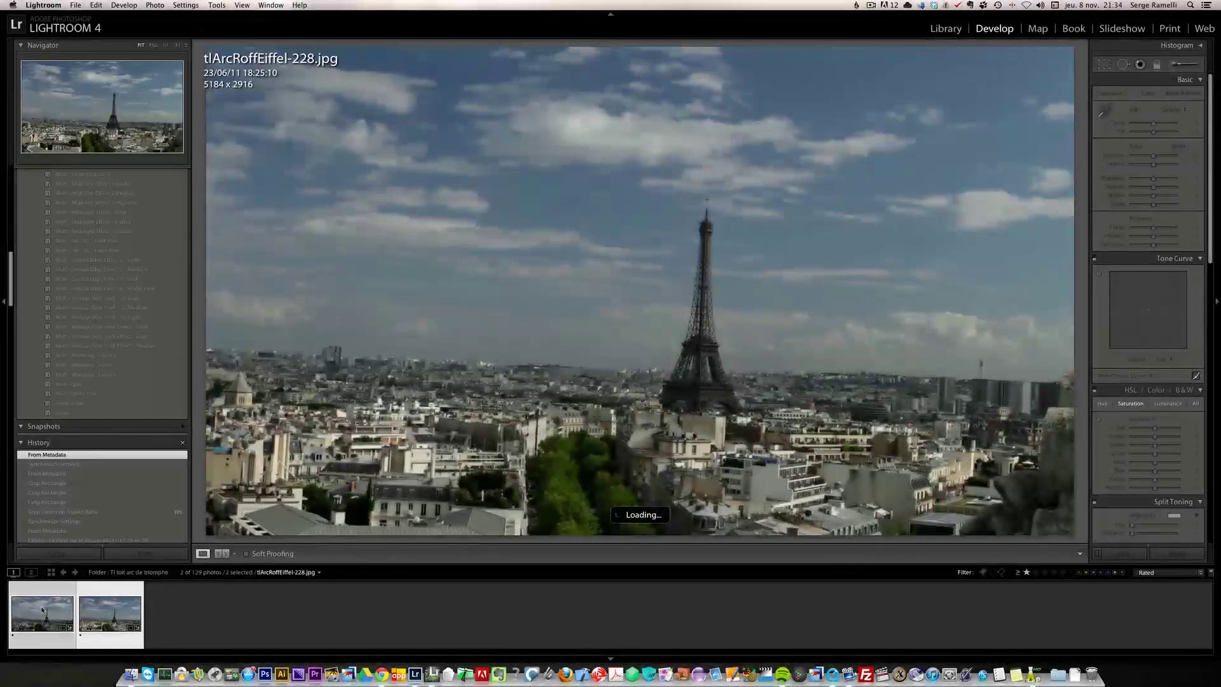
pyautogui.click(42, 609)
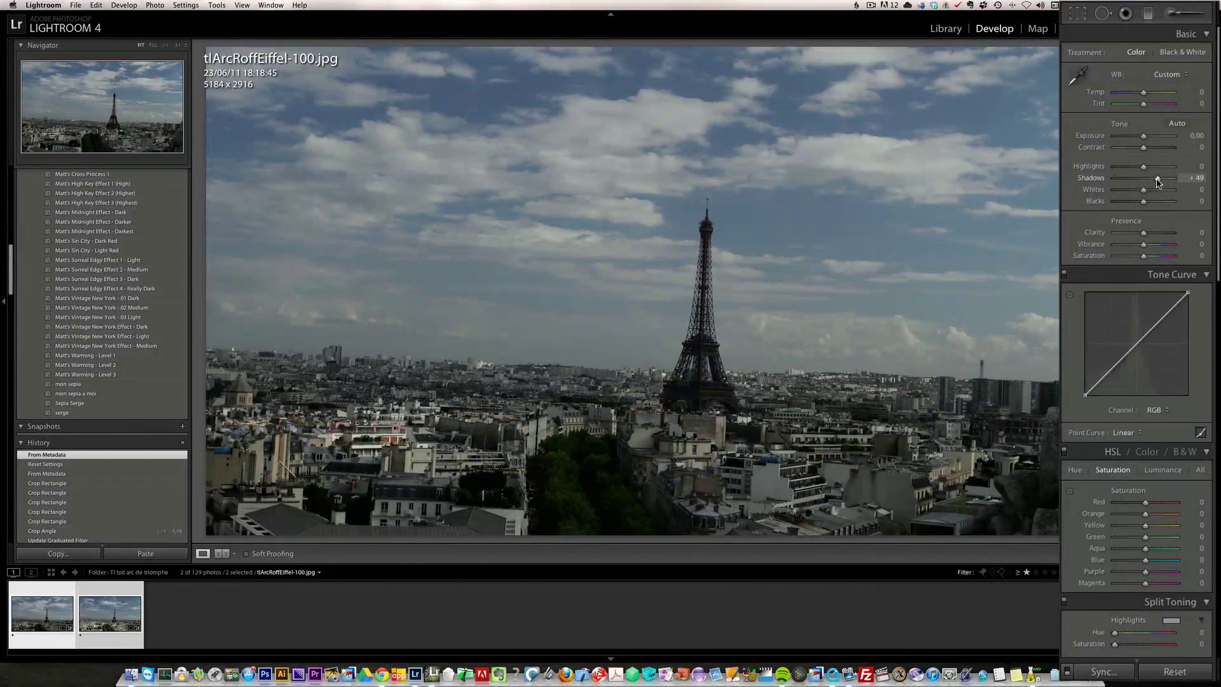
# Step: Set Exposure +0.45, Contrast +36, Highlights −100, Shadows +100, Whites +69, Blacks −56 on the first keyframe
pyautogui.moveTo(1157, 182); pyautogui.dragTo(1099, 172)
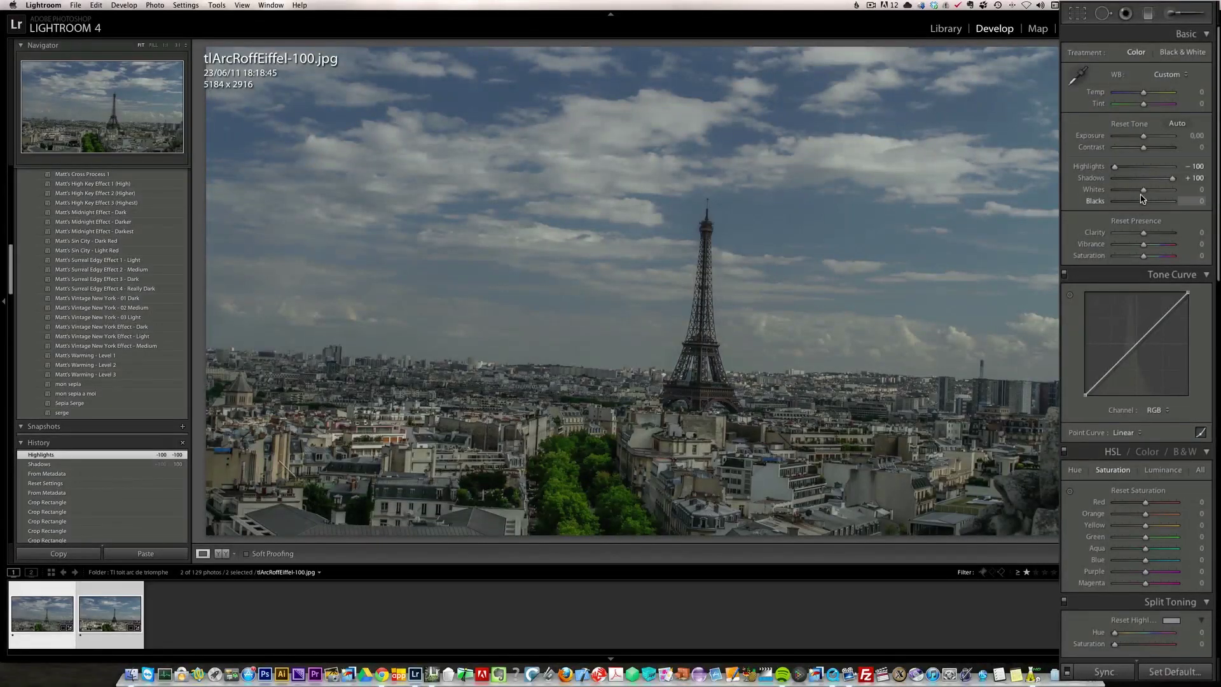
pyautogui.moveTo(1143, 190)
pyautogui.mouseDown()
pyautogui.moveTo(1169, 192)
pyautogui.moveTo(1128, 202)
pyautogui.mouseUp()
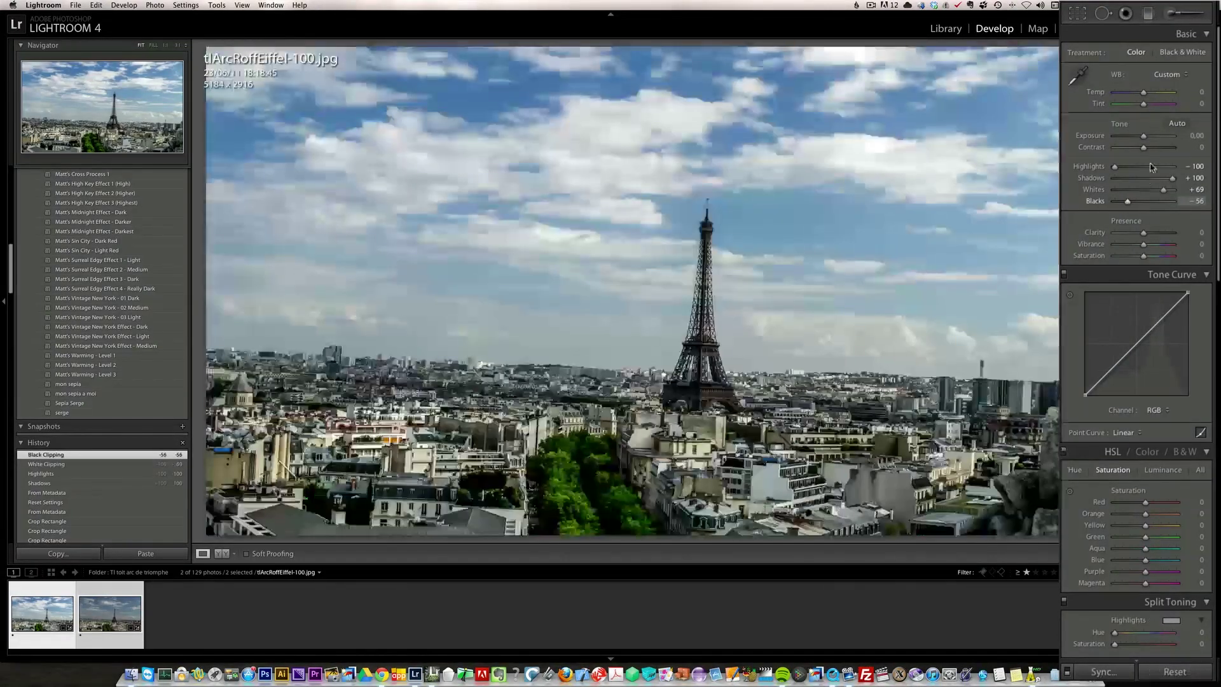
pyautogui.moveTo(1143, 147); pyautogui.dragTo(1154, 150)
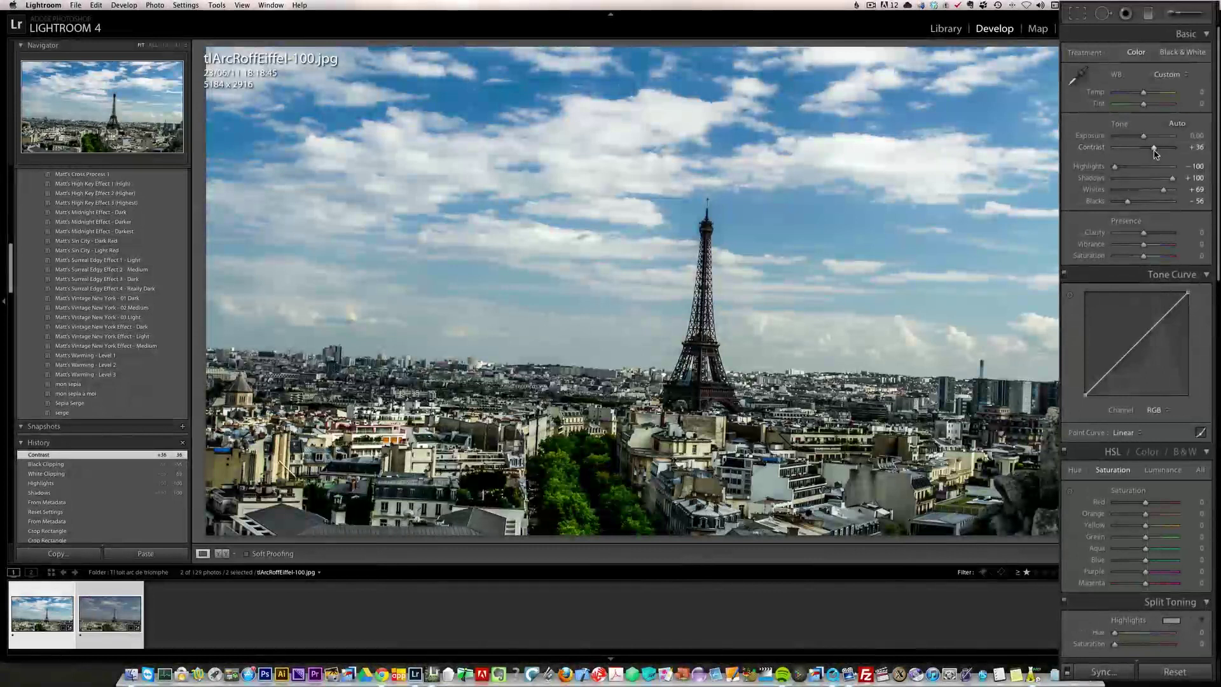
pyautogui.moveTo(1144, 136); pyautogui.dragTo(1148, 140)
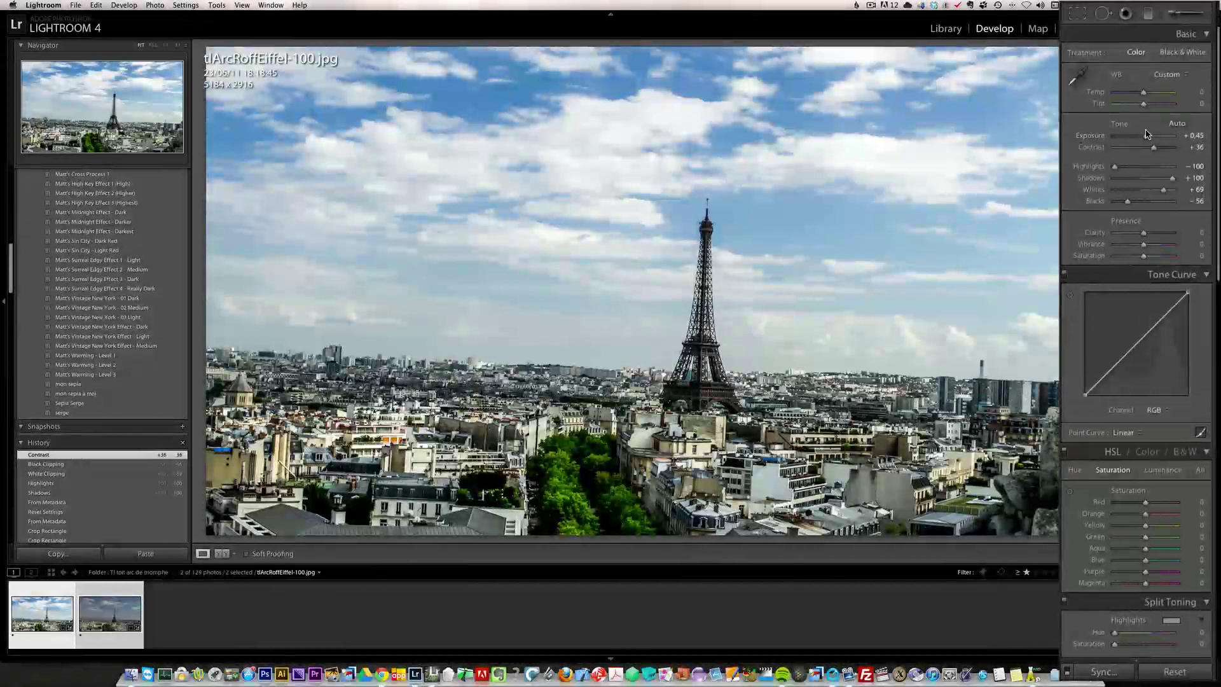
pyautogui.click(1148, 14)
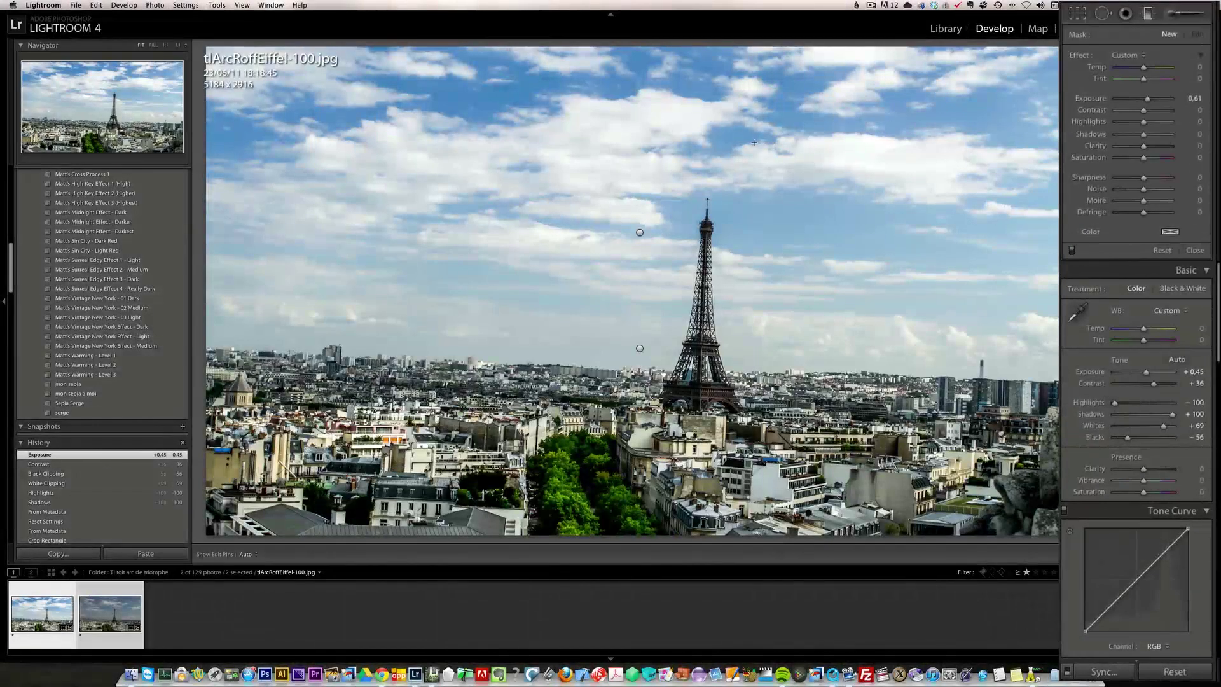
# Step: Add a graduated filter over the sky with Exposure −0.33 and Saturation 51
pyautogui.moveTo(743, 136); pyautogui.dragTo(728, 401)
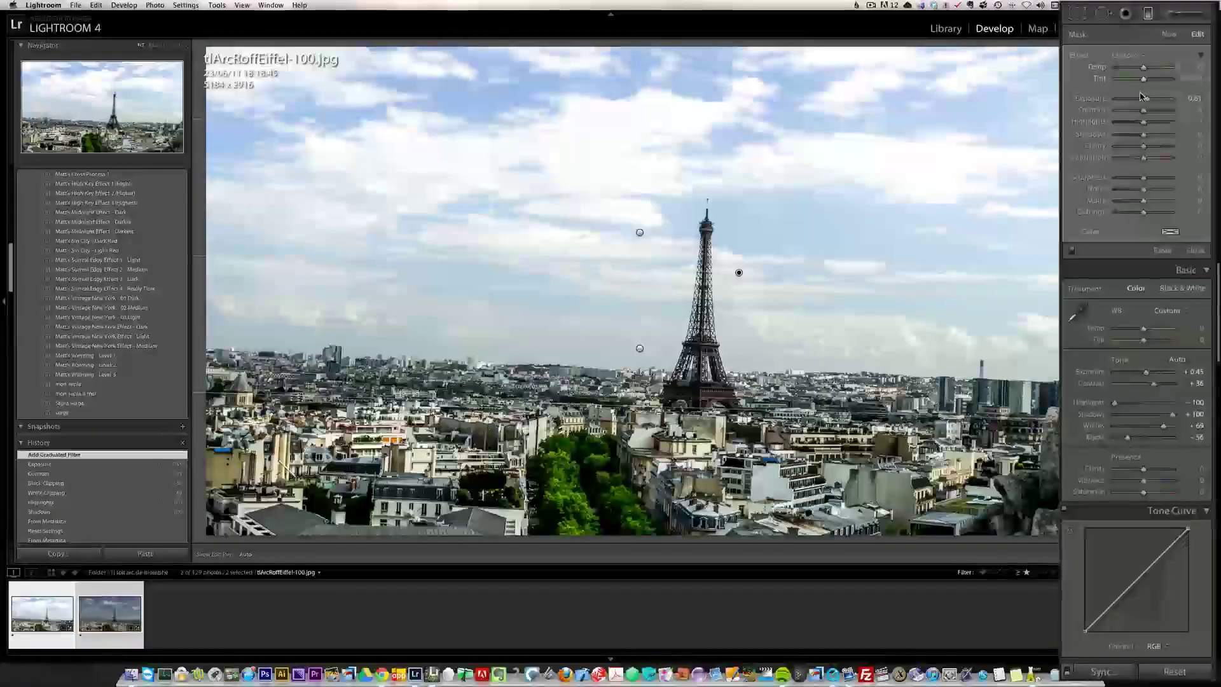
pyautogui.moveTo(1141, 97); pyautogui.dragTo(1141, 101)
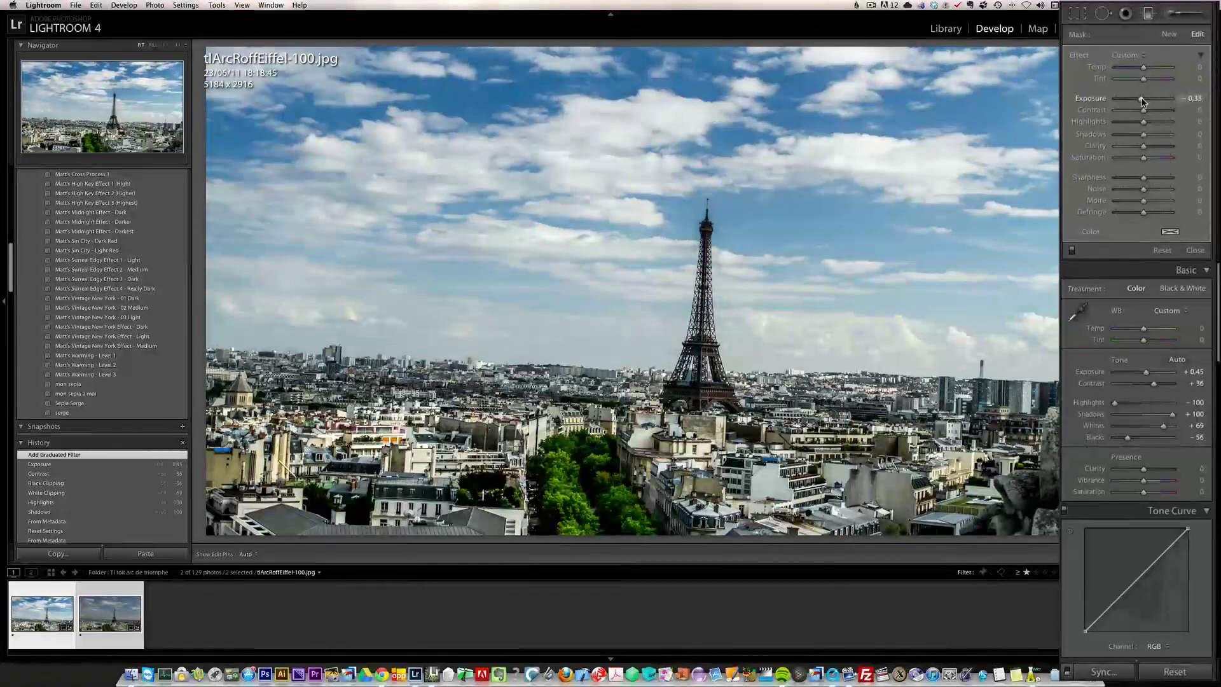
pyautogui.click(1156, 155)
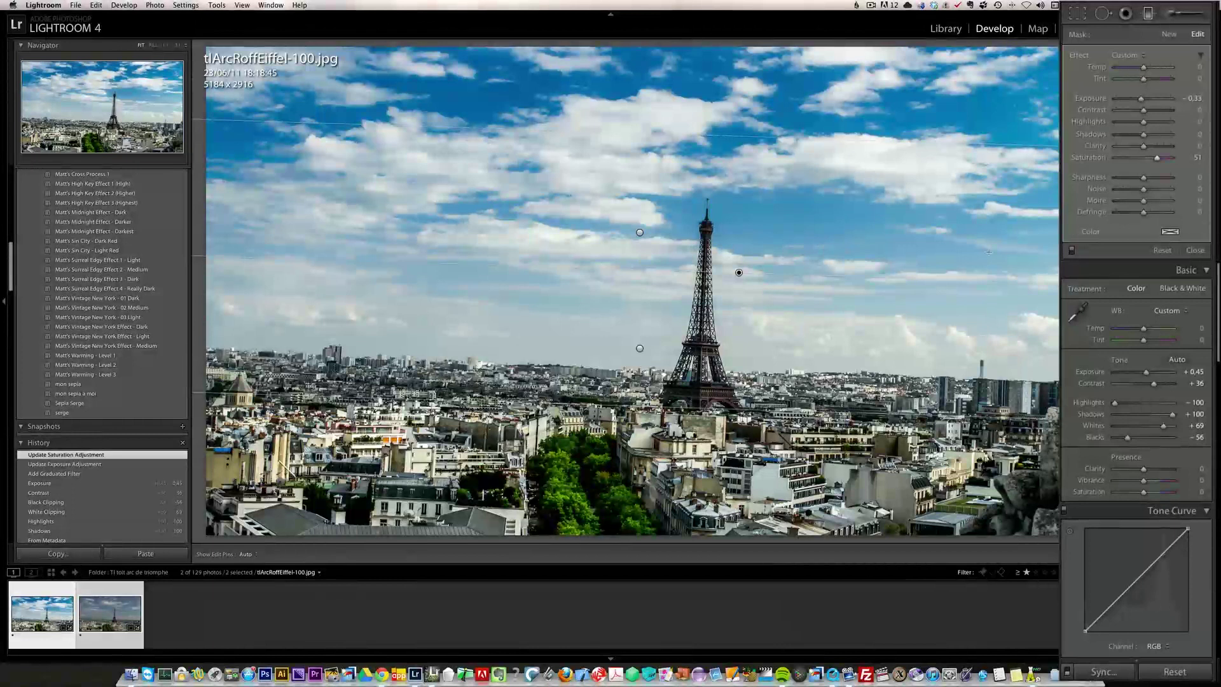
pyautogui.click(1194, 250)
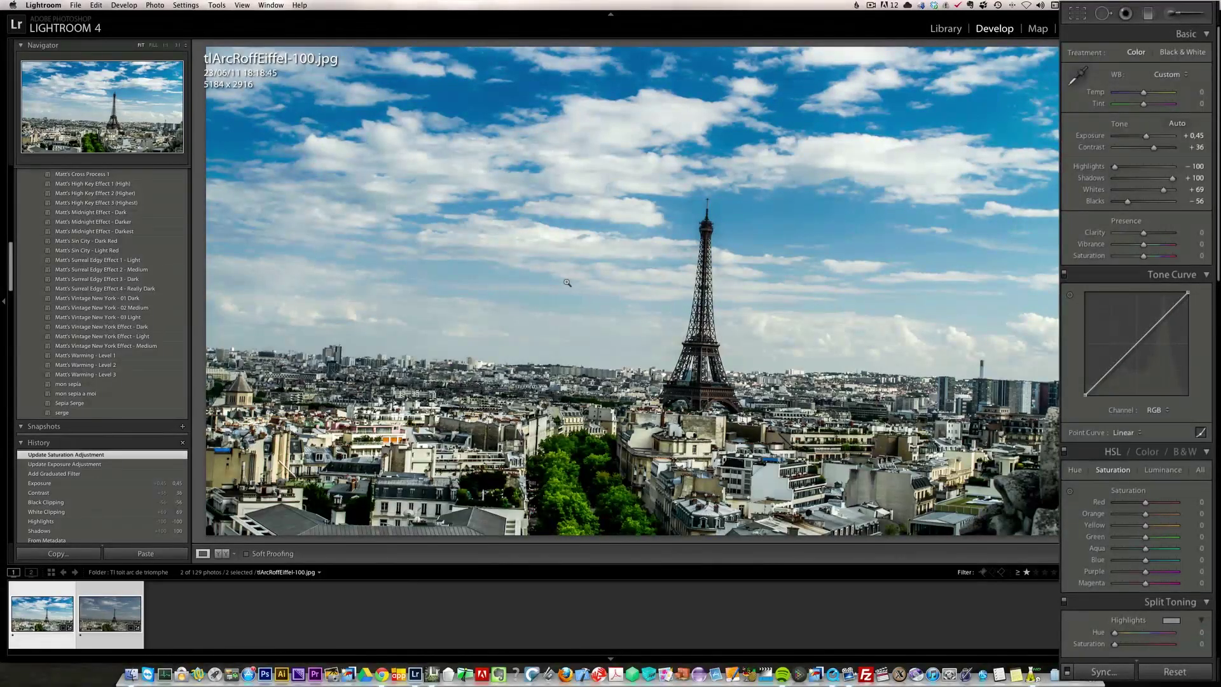
# Step: Crop the first photo to a locked 16 x 9 frame of 4334 x 2438 around the Eiffel Tower
pyautogui.click(1077, 18)
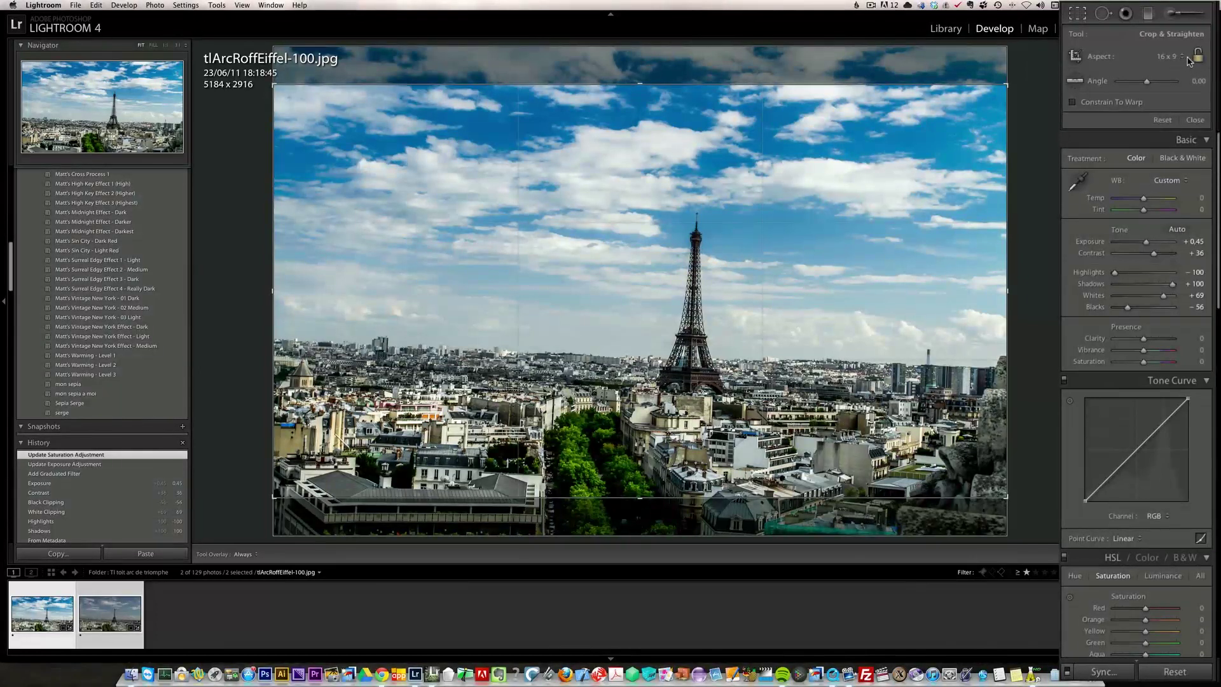
pyautogui.click(1199, 57)
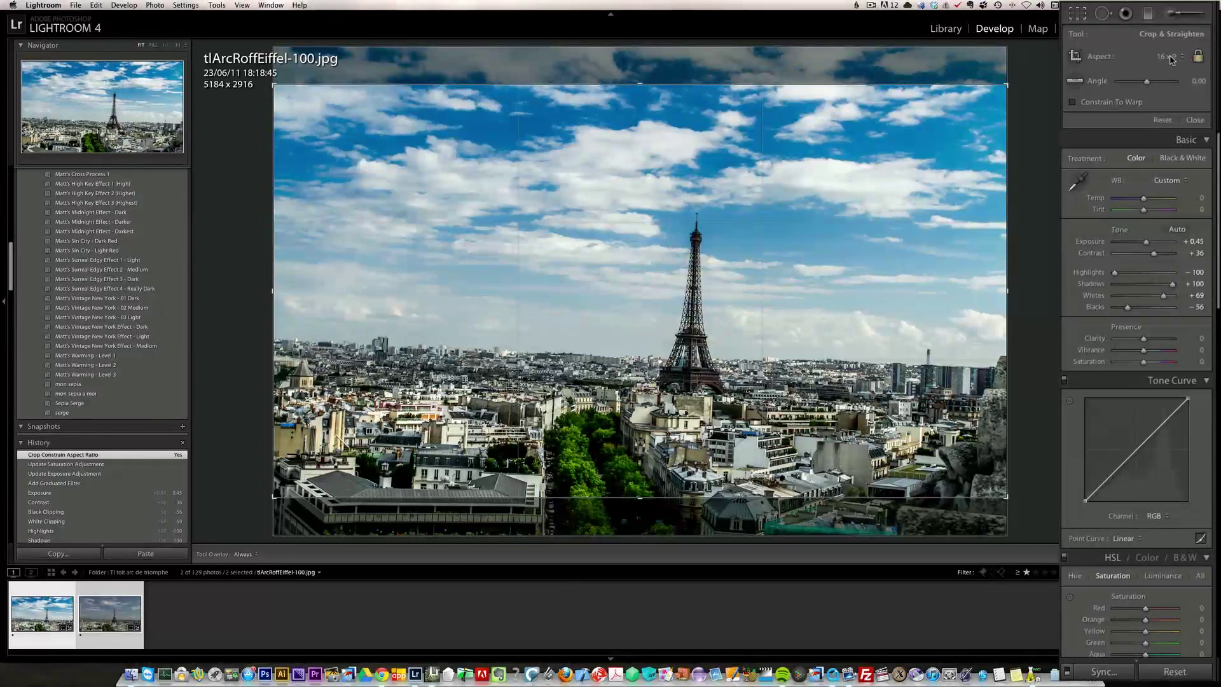
pyautogui.moveTo(1005, 497); pyautogui.dragTo(984, 484)
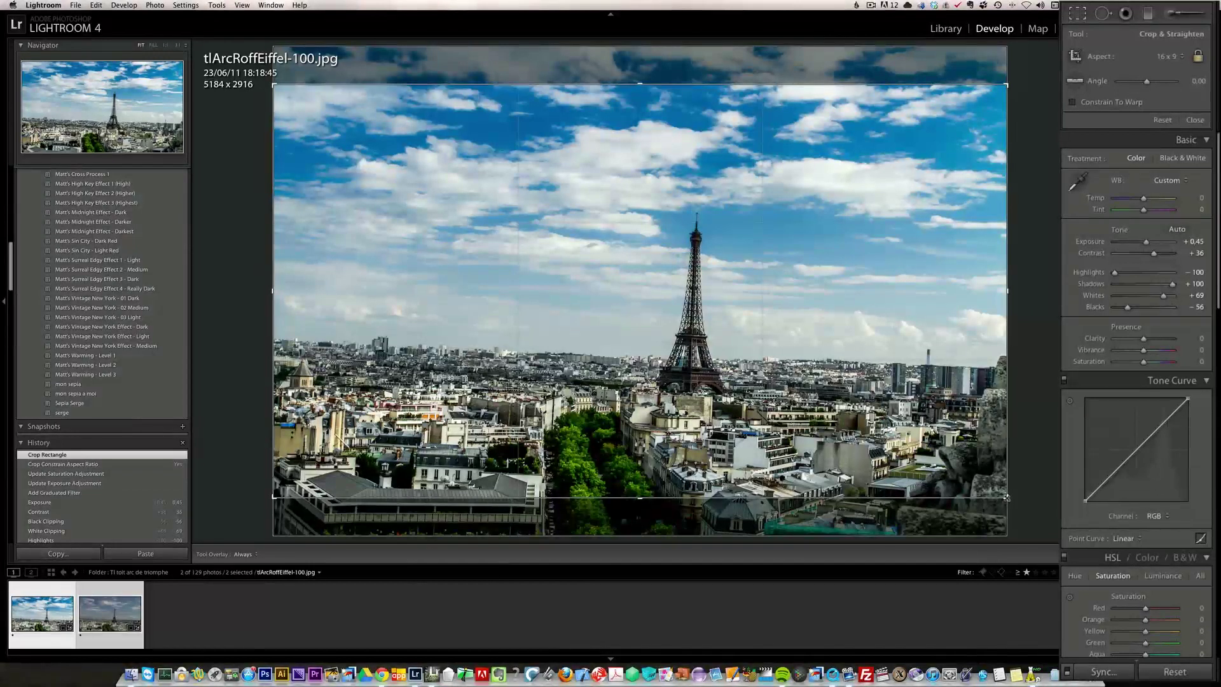
pyautogui.moveTo(1003, 495); pyautogui.dragTo(945, 491)
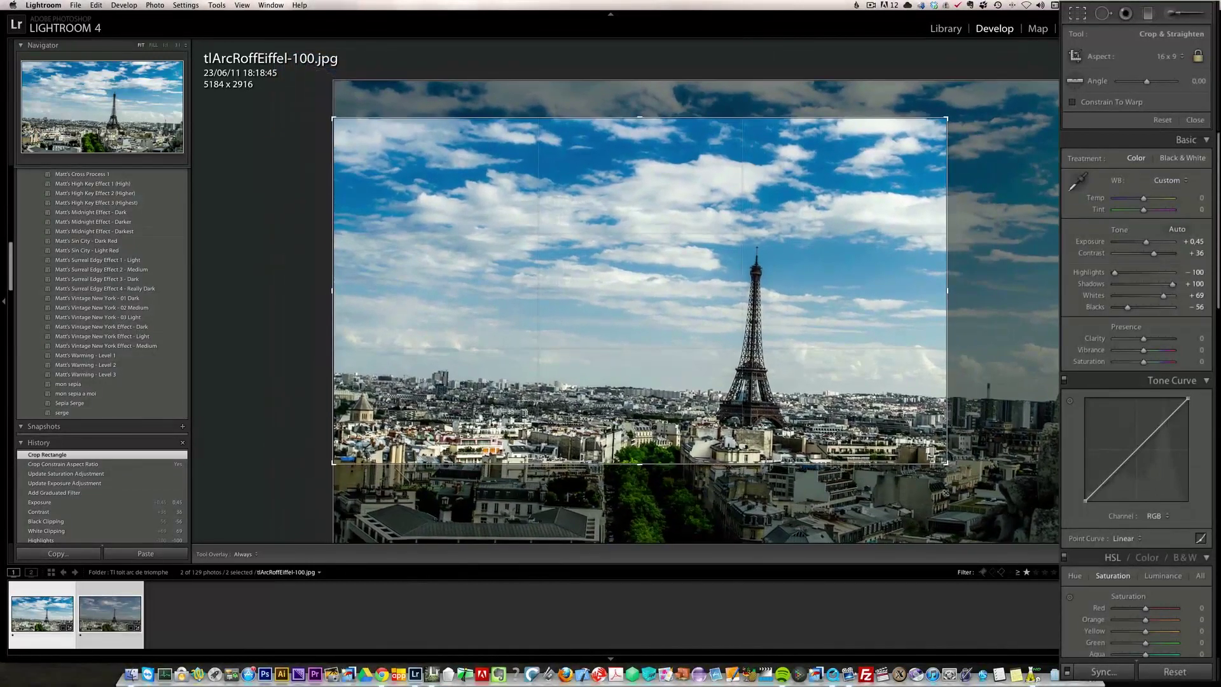
pyautogui.moveTo(748, 268); pyautogui.dragTo(747, 170)
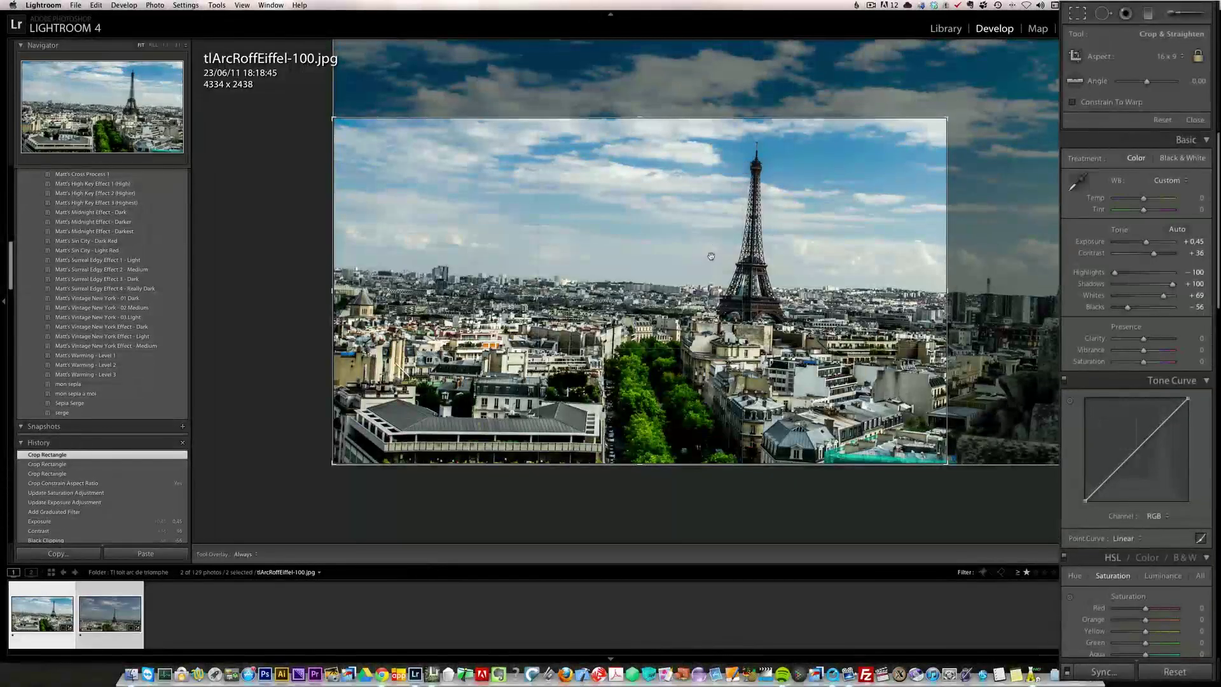
pyautogui.press('Return')
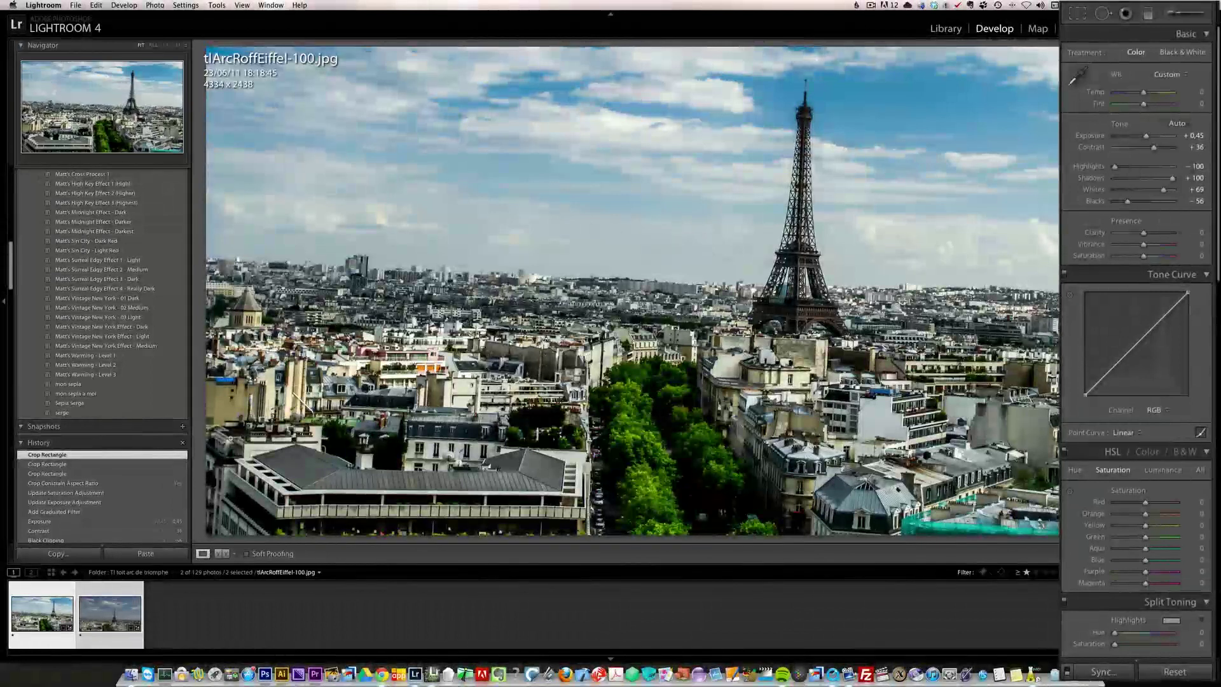
# Step: Straighten the cropped photo by -2.06° along the skyline and raise Clarity to +27
pyautogui.click(1077, 14)
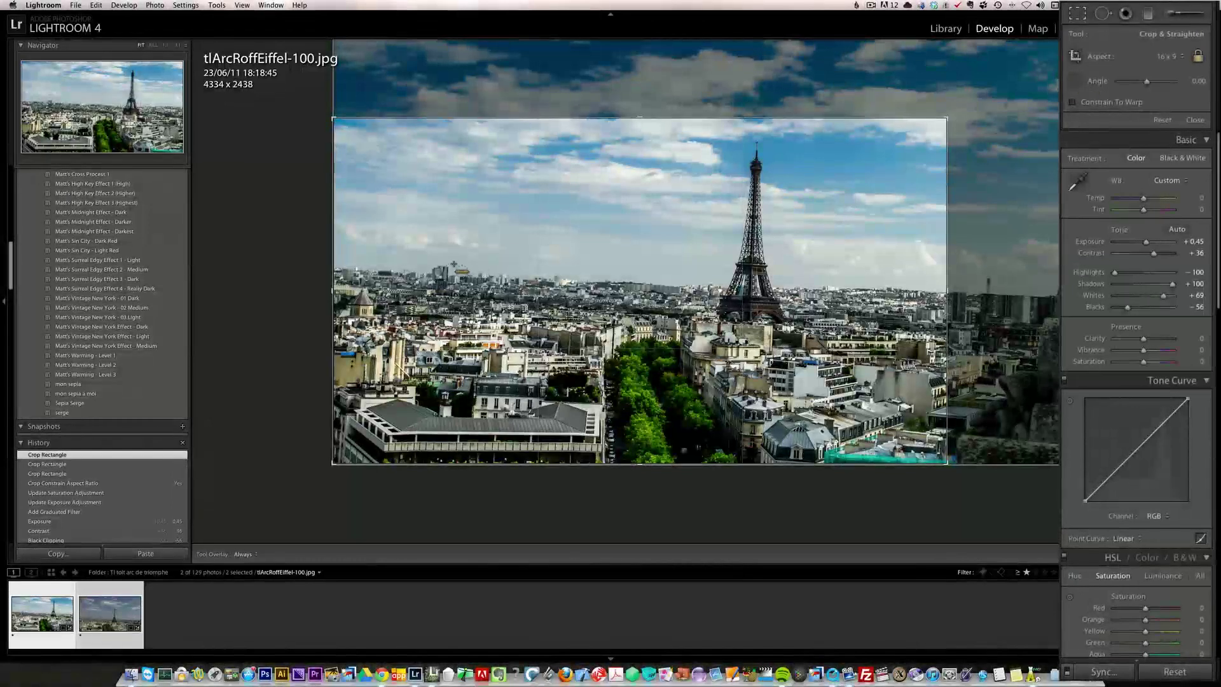
pyautogui.moveTo(597, 282); pyautogui.dragTo(805, 288)
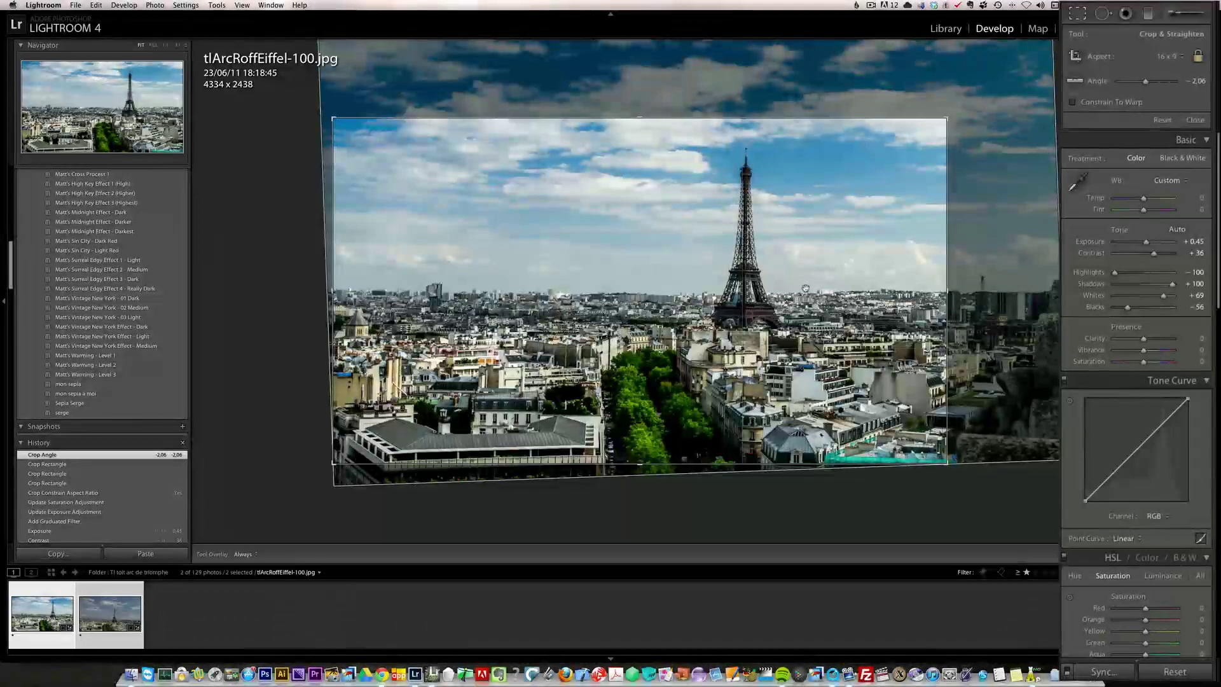
pyautogui.press('Return')
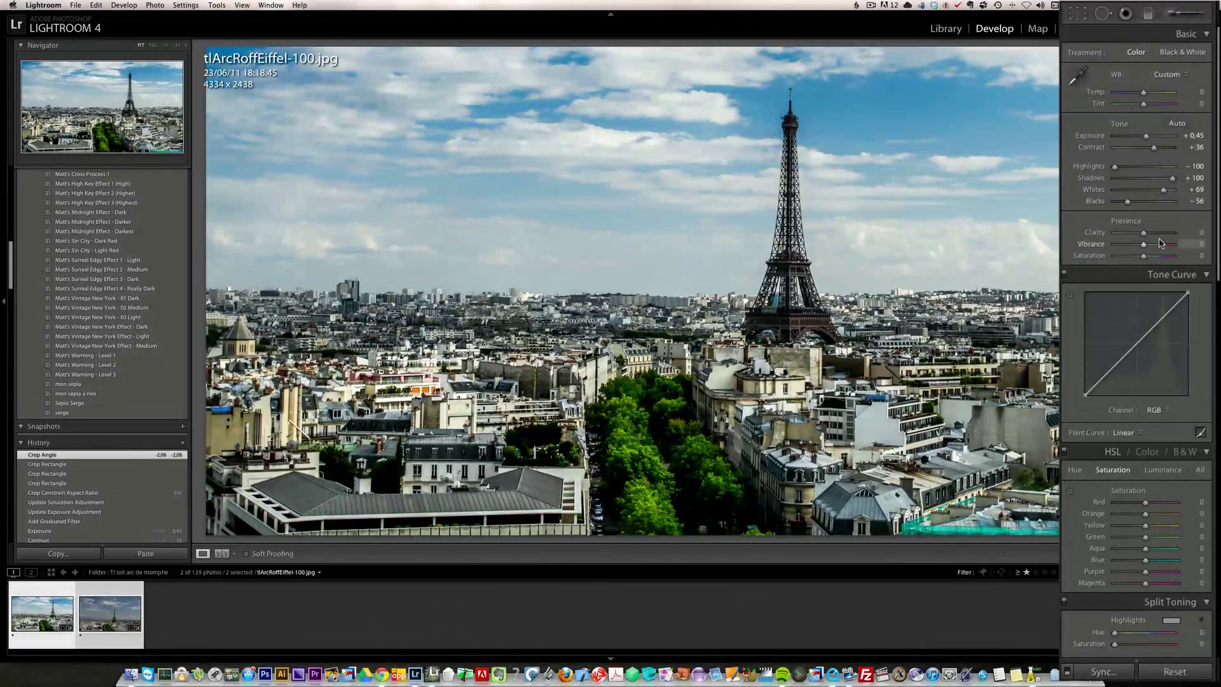
pyautogui.moveTo(1143, 235); pyautogui.dragTo(1152, 236)
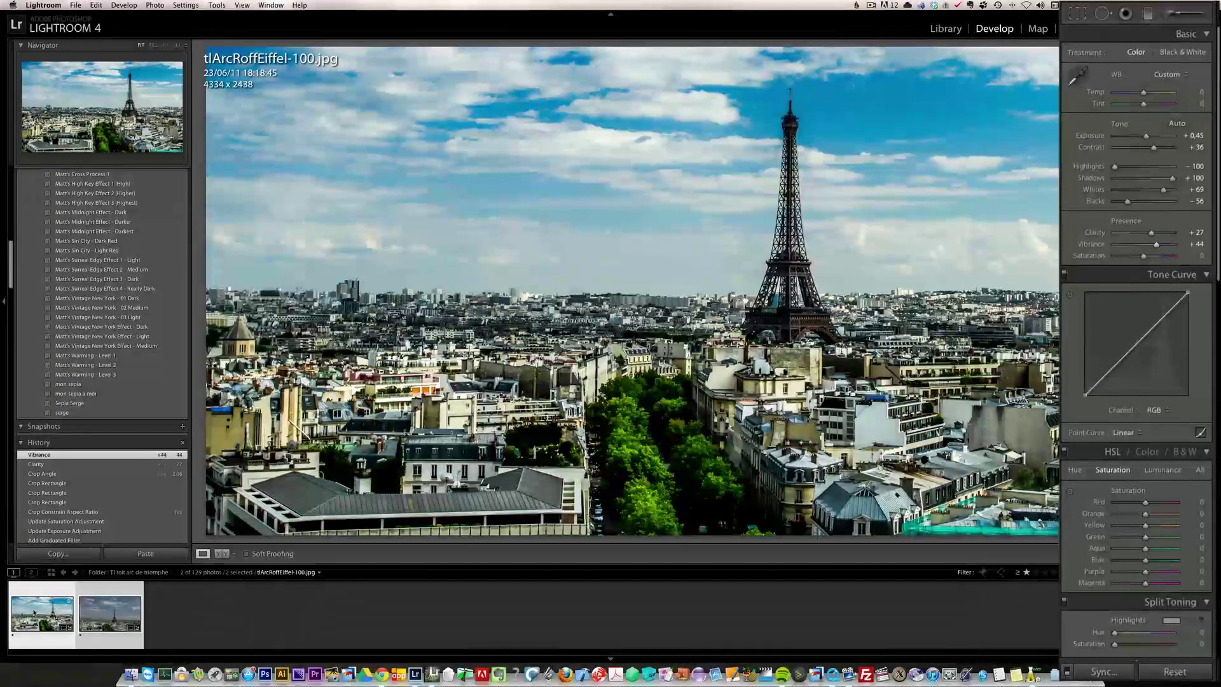
# Step: Sync all of the first photo's settings to tlArcRoffEiffel-228.jpg and select that photo
pyautogui.click(1112, 674)
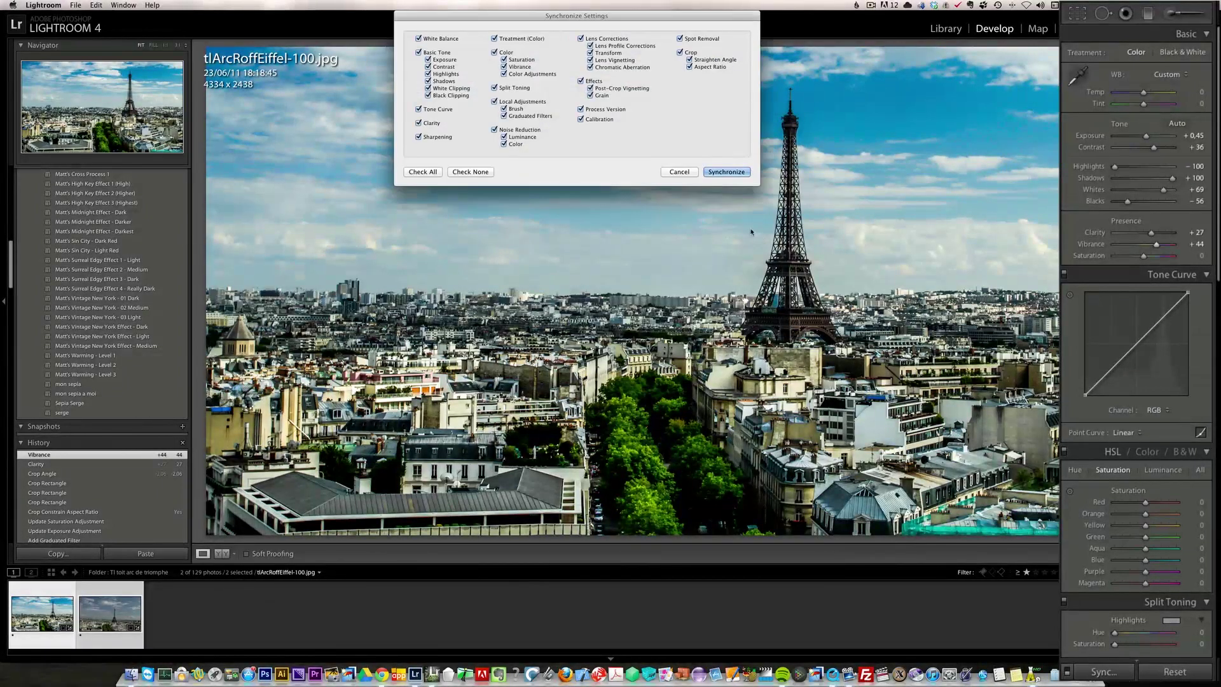
pyautogui.click(423, 172)
pyautogui.click(726, 172)
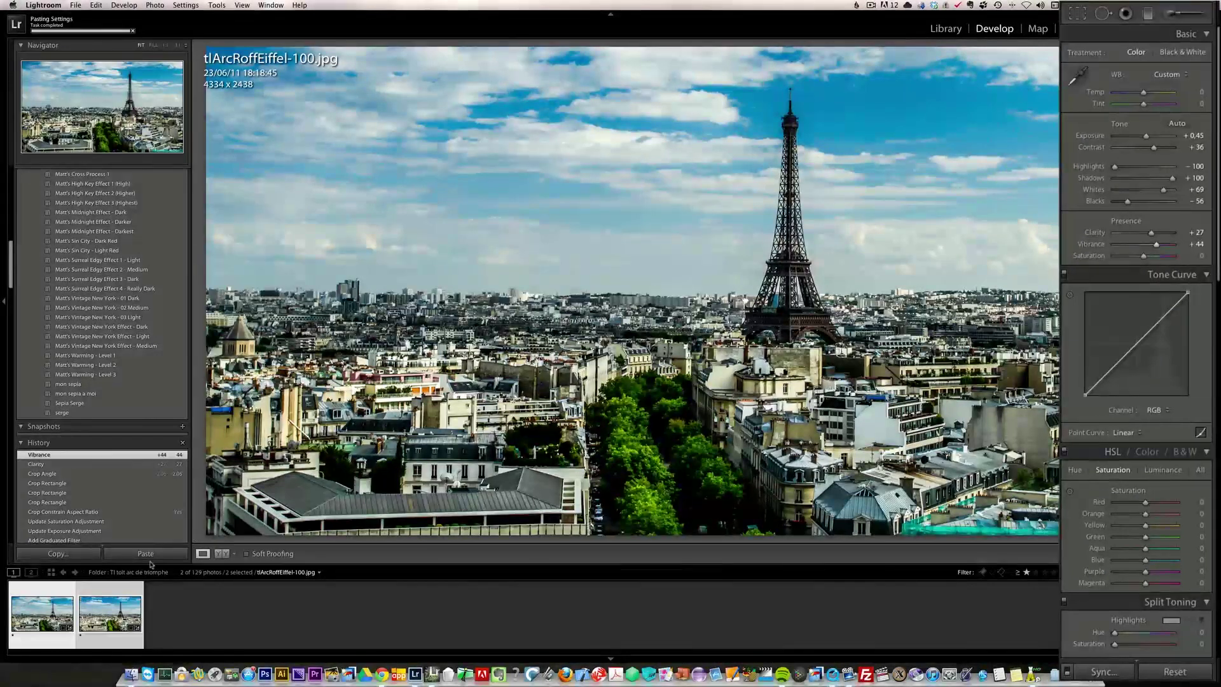
pyautogui.click(103, 620)
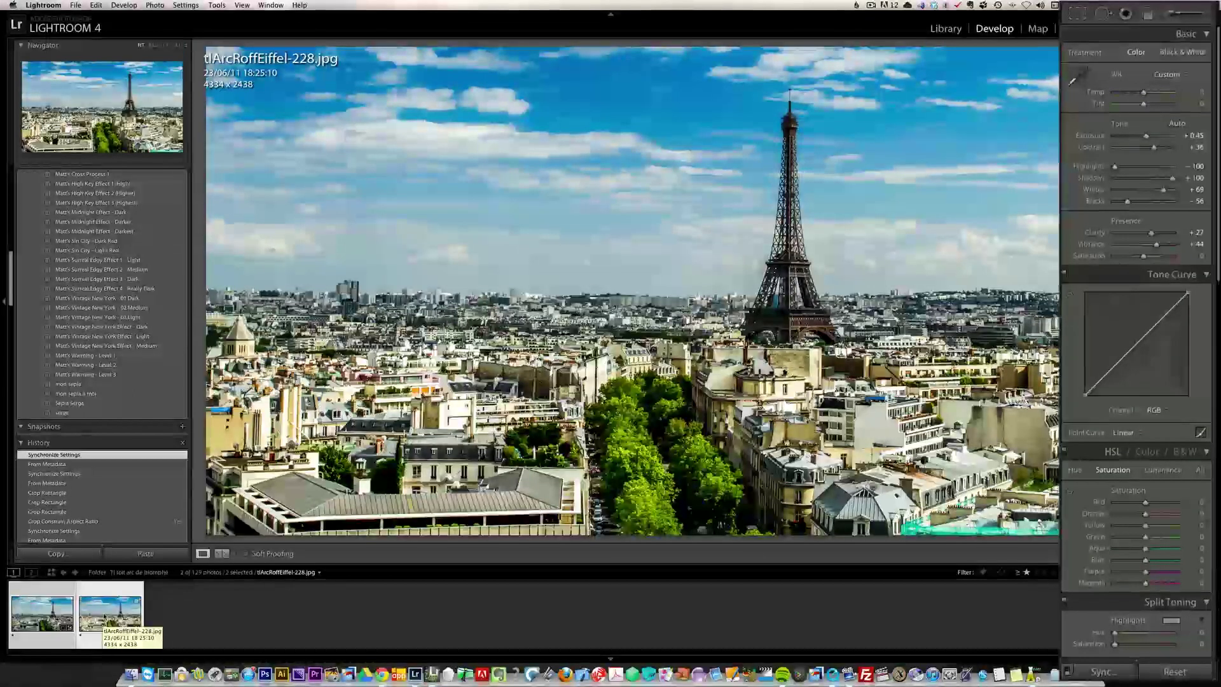
# Step: Recentre the tower and widen the second photo's 16 x 9 crop to 4670 x 2627
pyautogui.click(1081, 14)
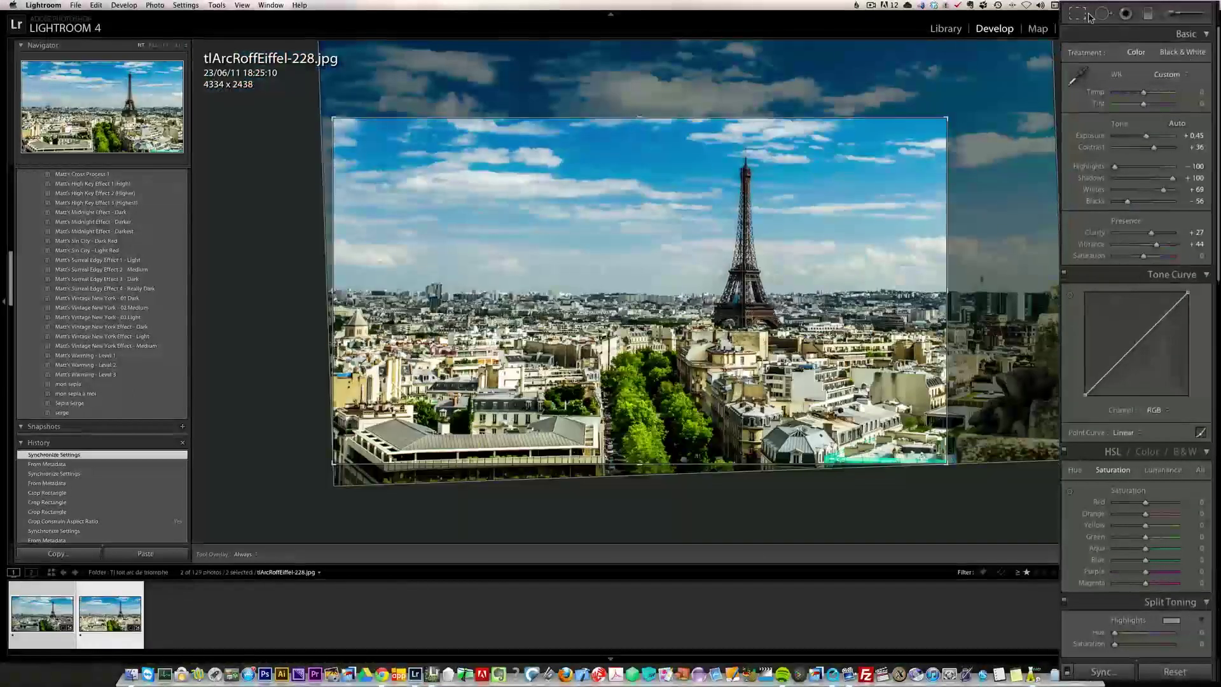
pyautogui.moveTo(790, 264); pyautogui.dragTo(681, 314)
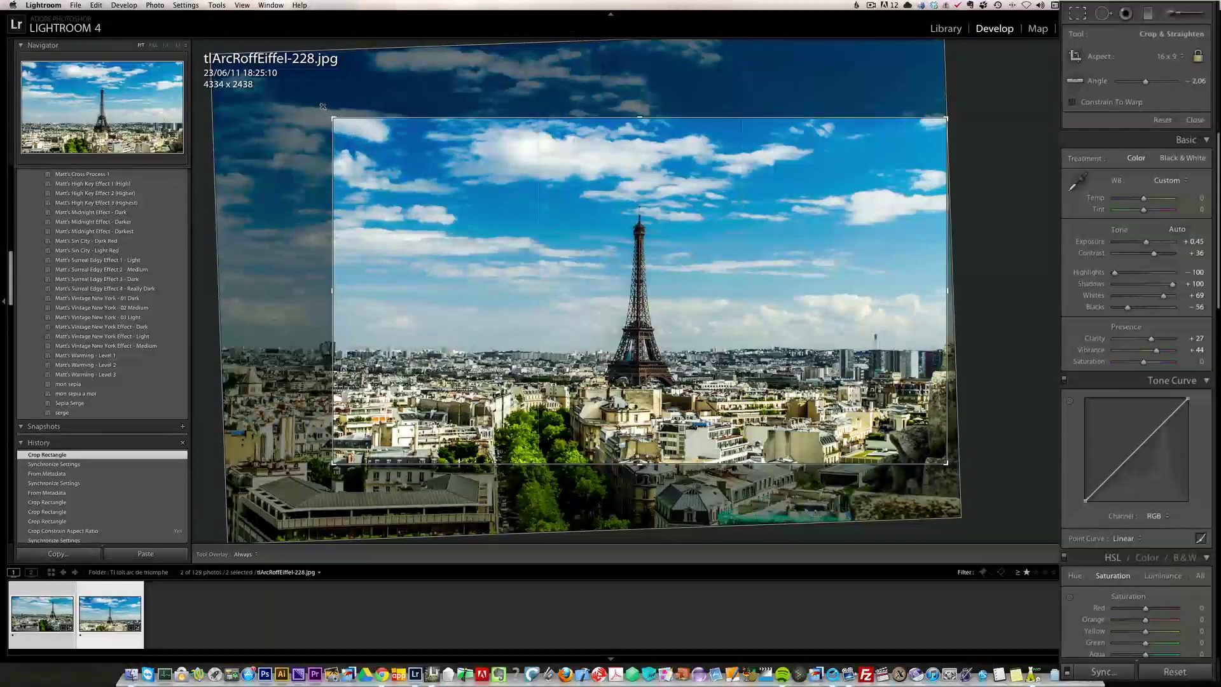
pyautogui.moveTo(323, 106); pyautogui.dragTo(297, 93)
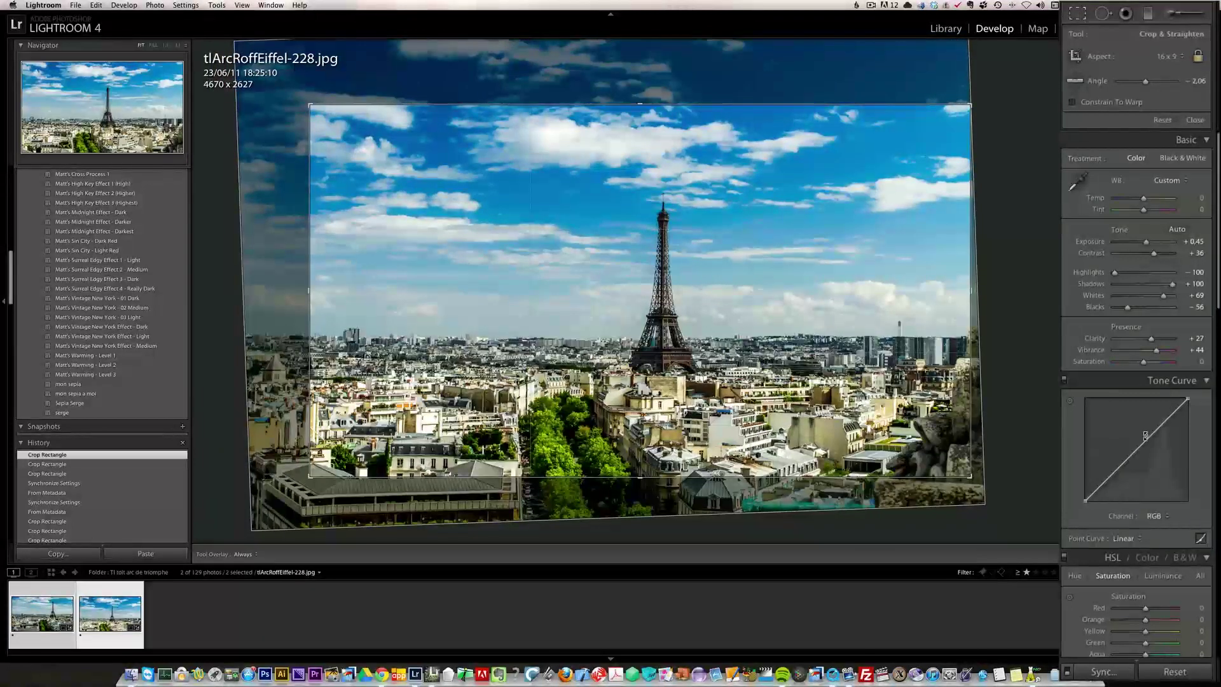
pyautogui.press('Return')
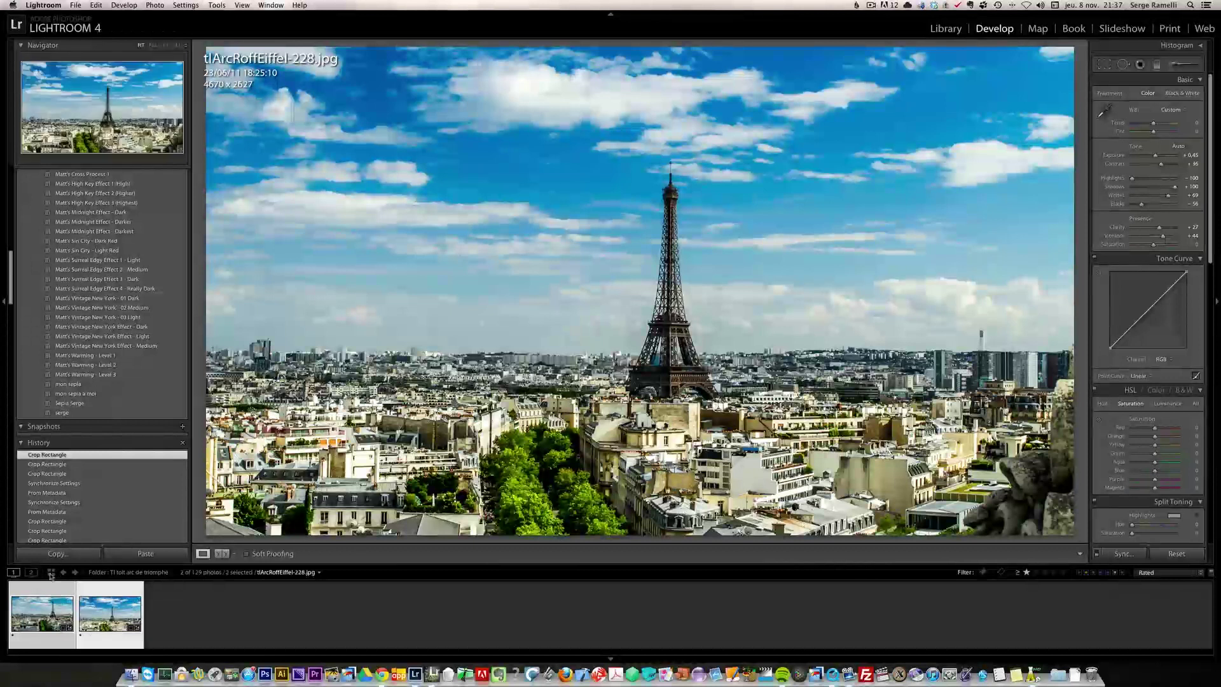
# Step: Save the selected photos' edits with Metadata > Save Metadata to Files, then return to LRTimelapse 2
pyautogui.rightClick(99, 611)
pyautogui.moveTo(124, 602)
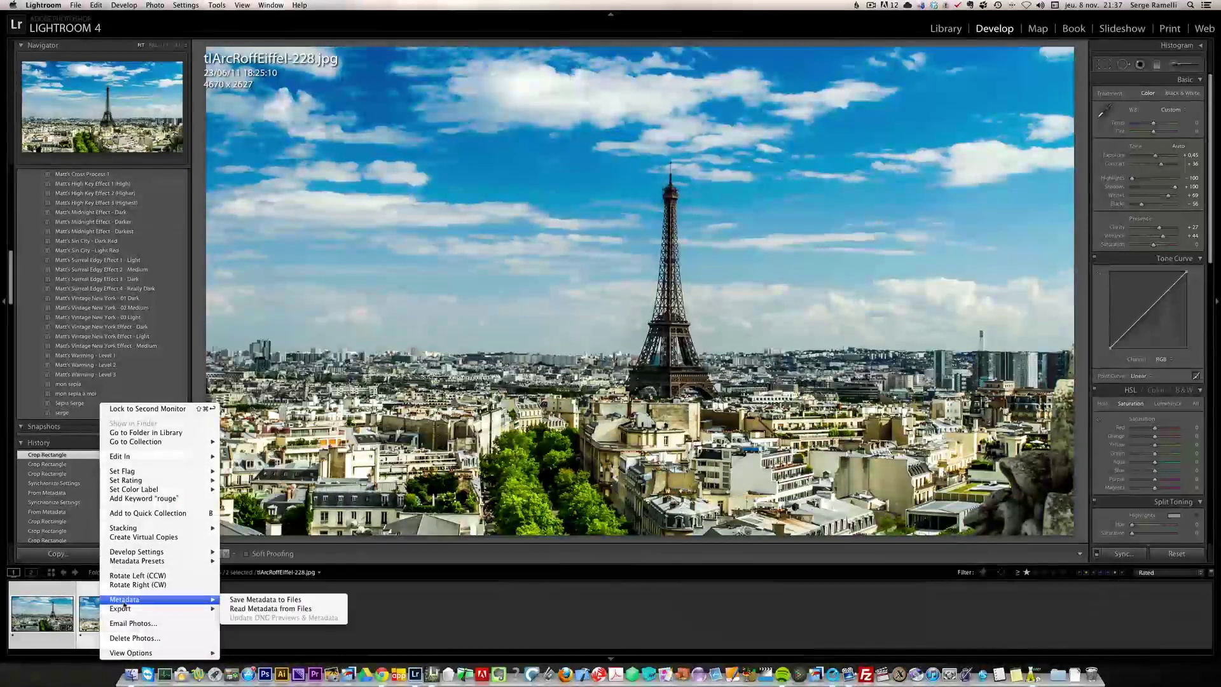
pyautogui.click(272, 599)
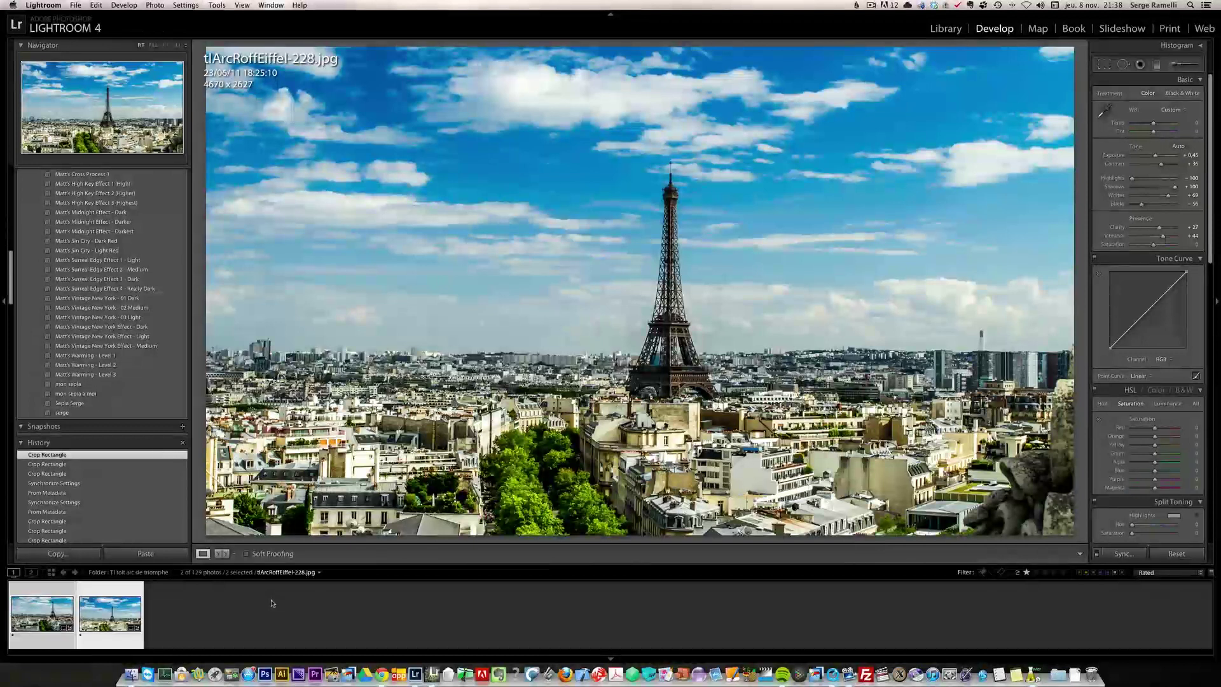
pyautogui.press('super+Tab')
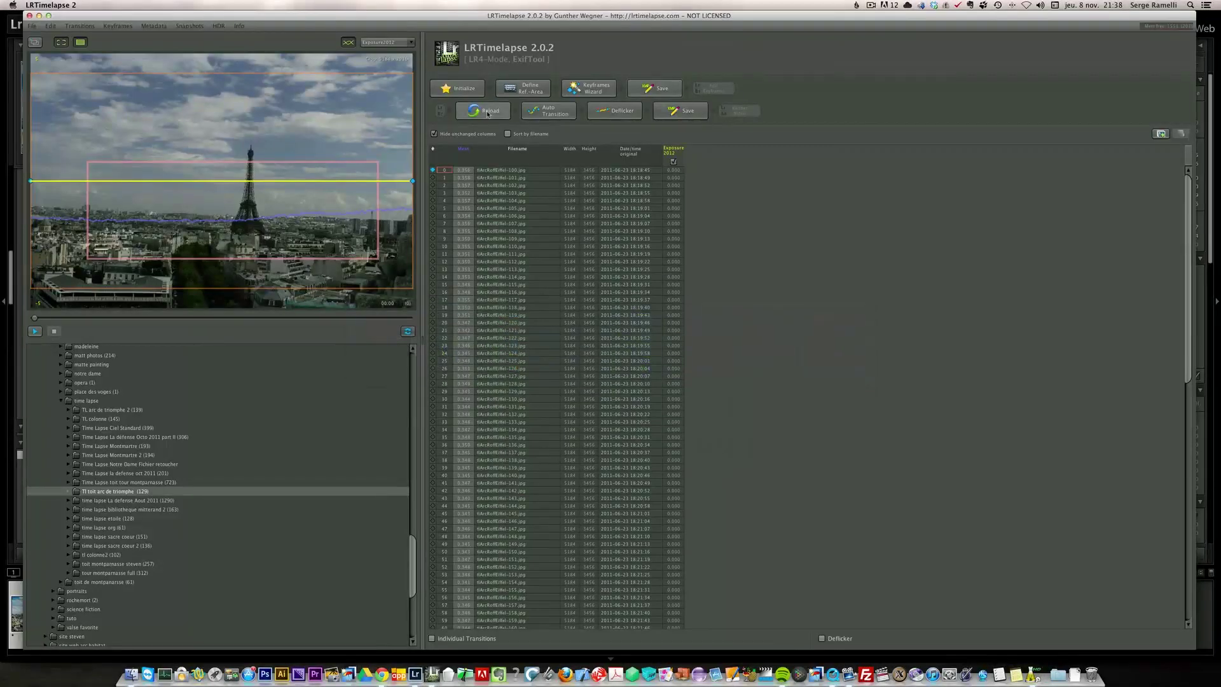
# Step: Reload the edited metadata into LRTimelapse and review the frame table's exposure and crop values
pyautogui.click(488, 113)
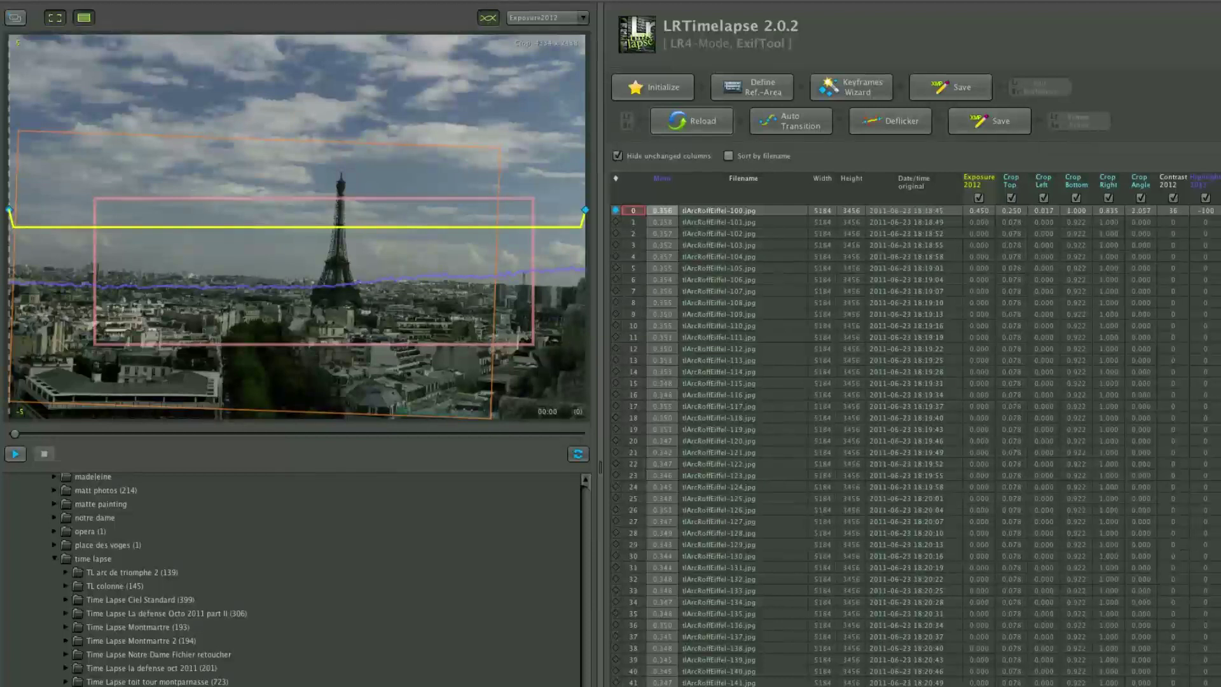
pyautogui.scroll(-15, 909, 445)
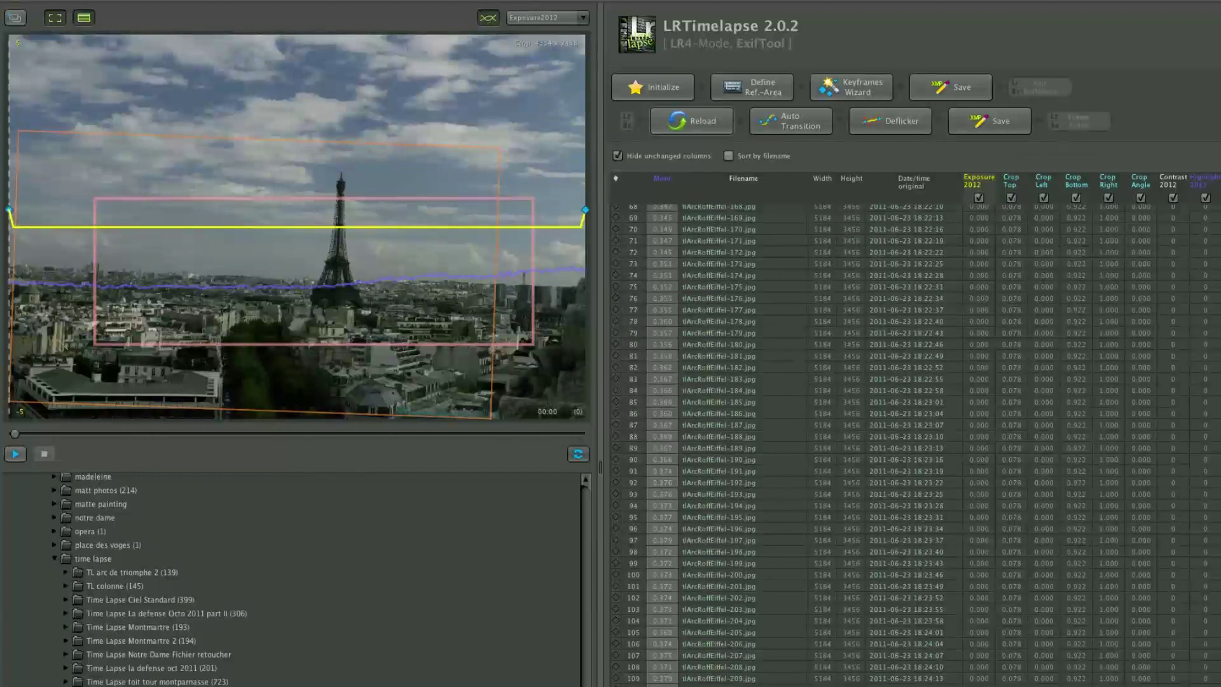
pyautogui.scroll(15, 909, 445)
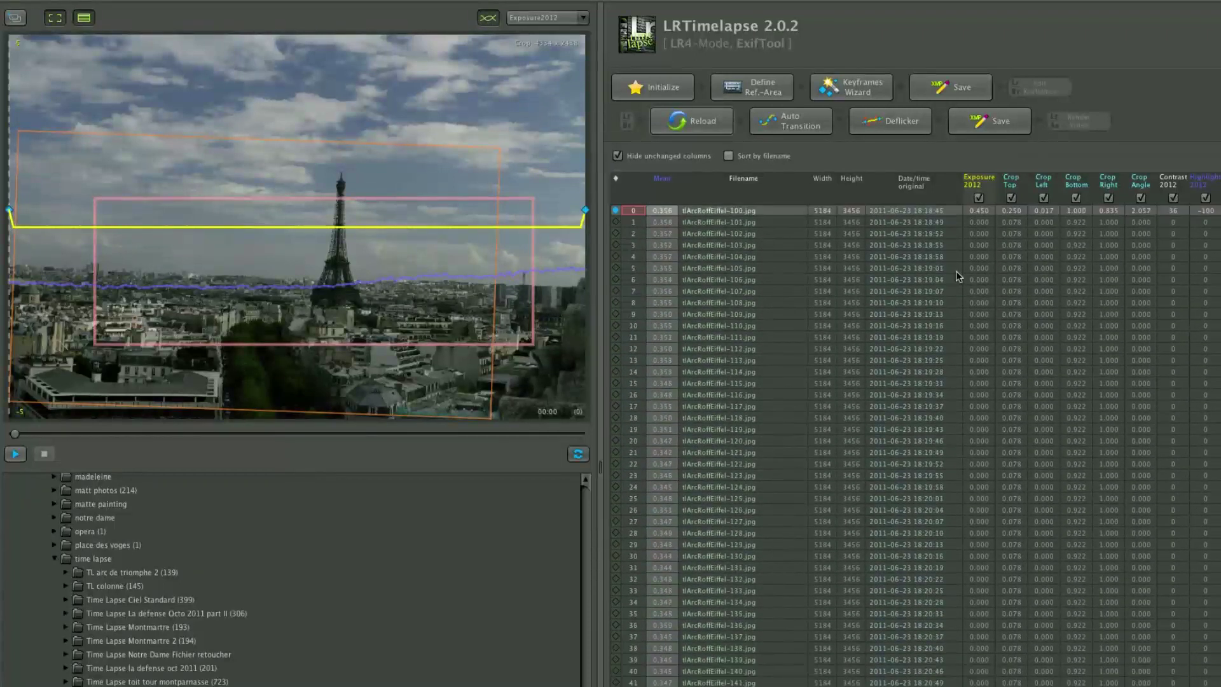
# Step: Interpolate keyframe settings with Auto Transition and save them to the images' metadata
pyautogui.click(793, 131)
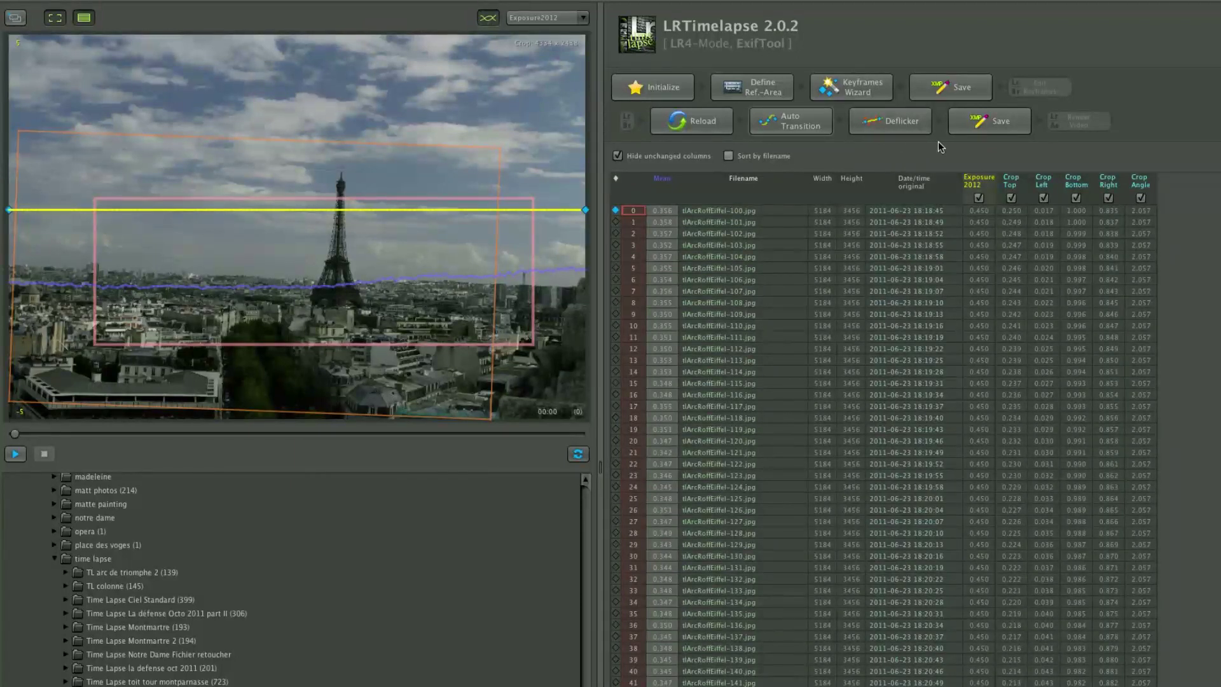
pyautogui.click(979, 125)
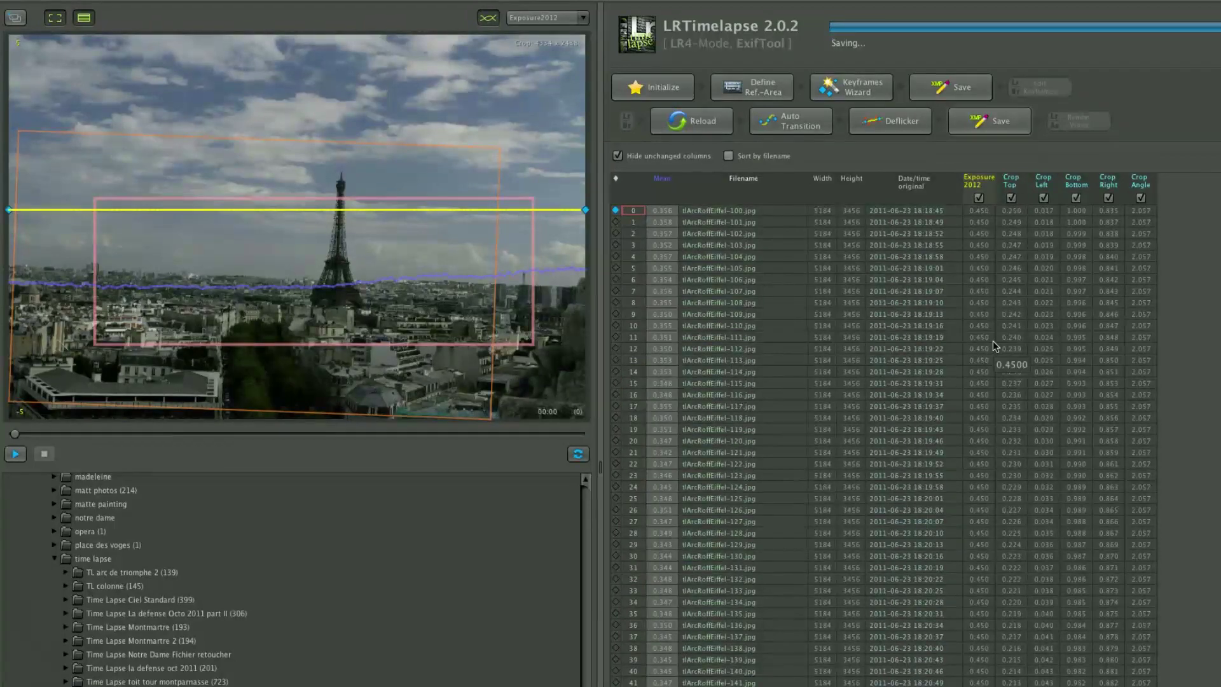
pyautogui.press('super+Tab')
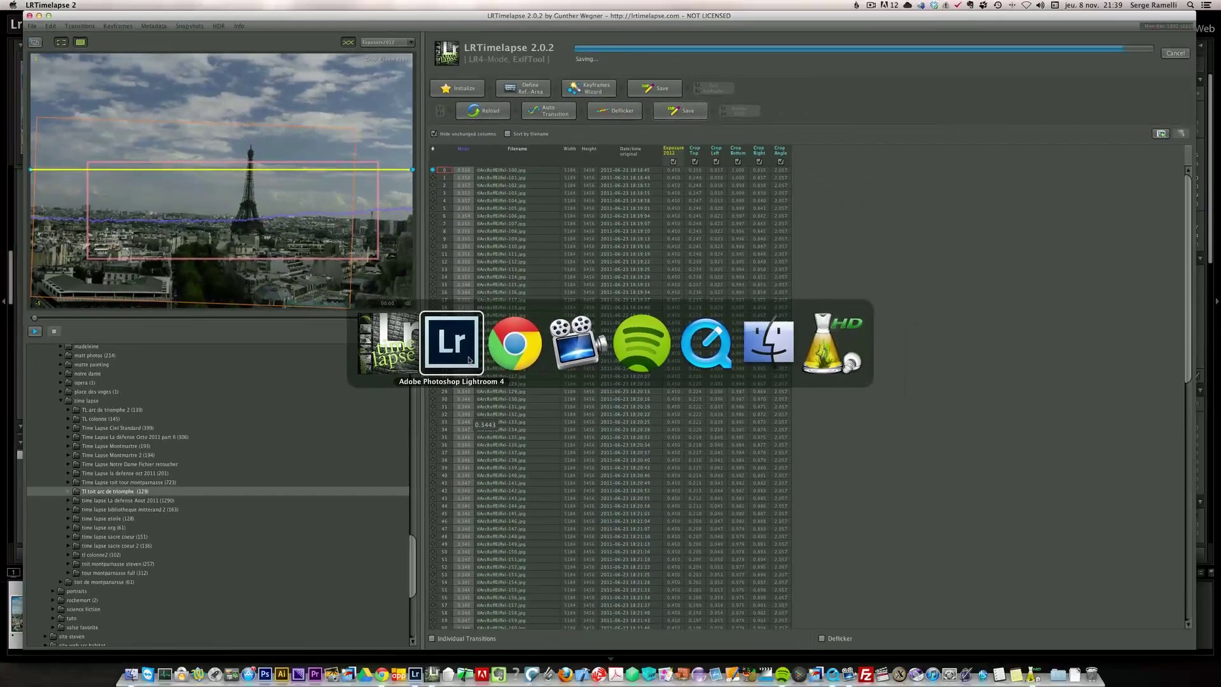
# Step: Clear the filmstrip filter, select all 129 photos, and read their metadata from files
pyautogui.click(451, 343)
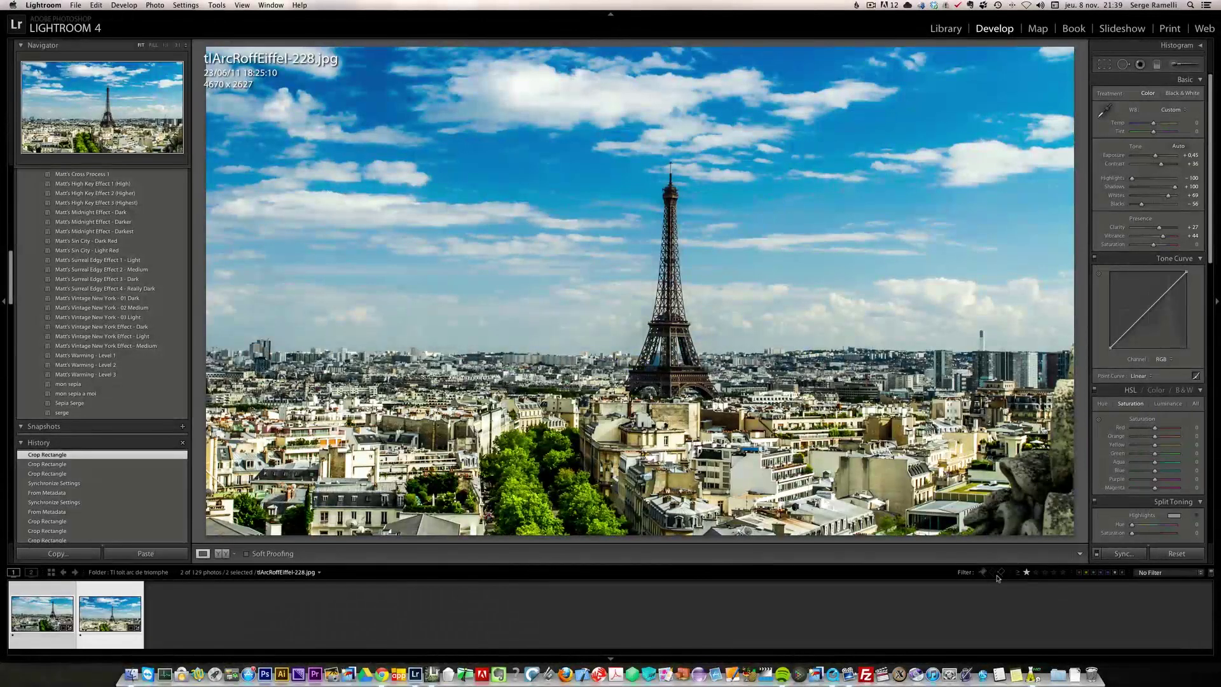
pyautogui.click(1025, 572)
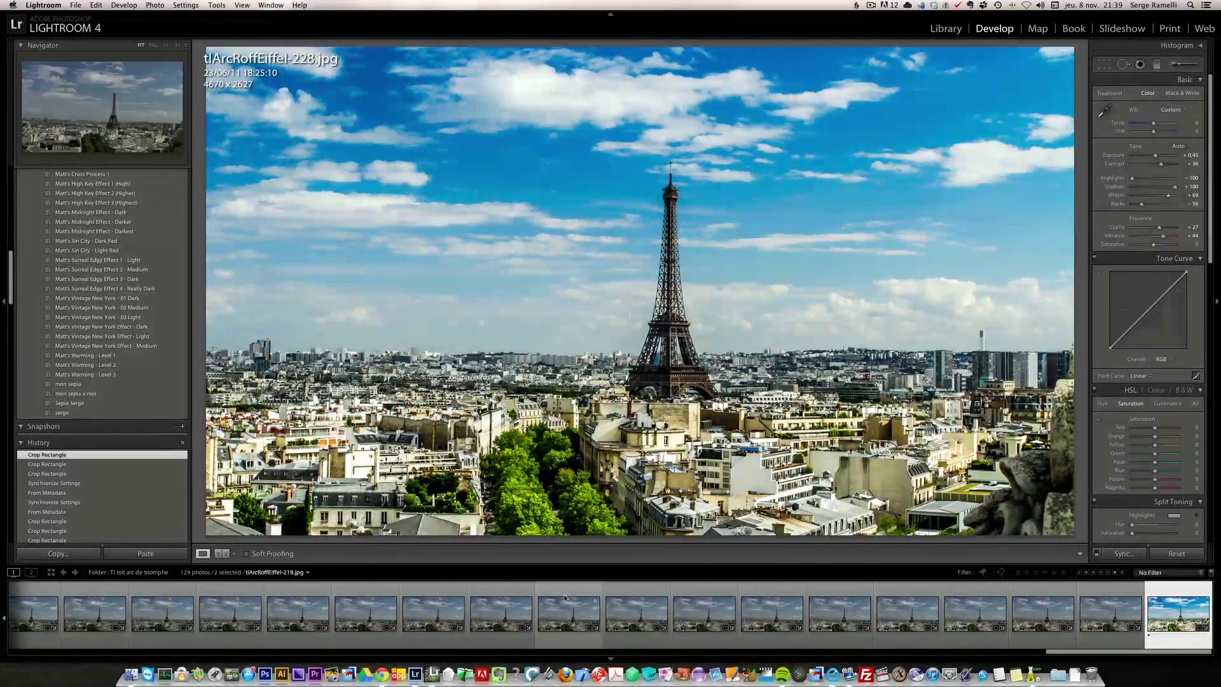
pyautogui.press('super+a')
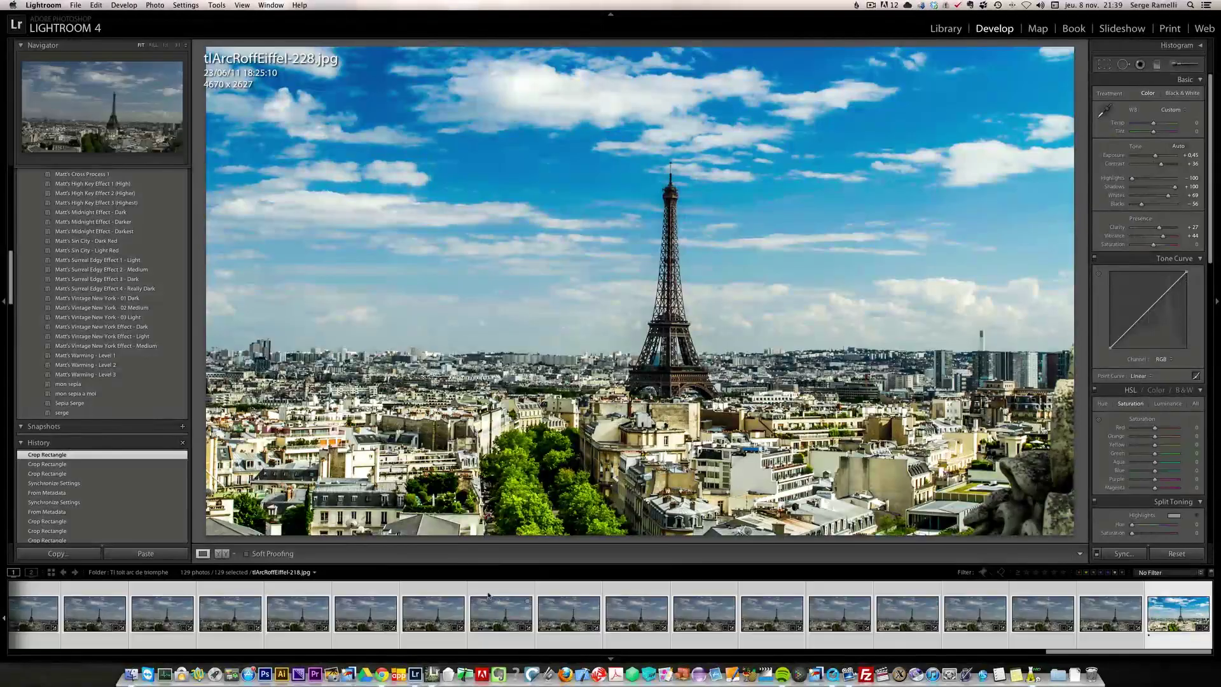
pyautogui.rightClick(562, 610)
pyautogui.moveTo(661, 599)
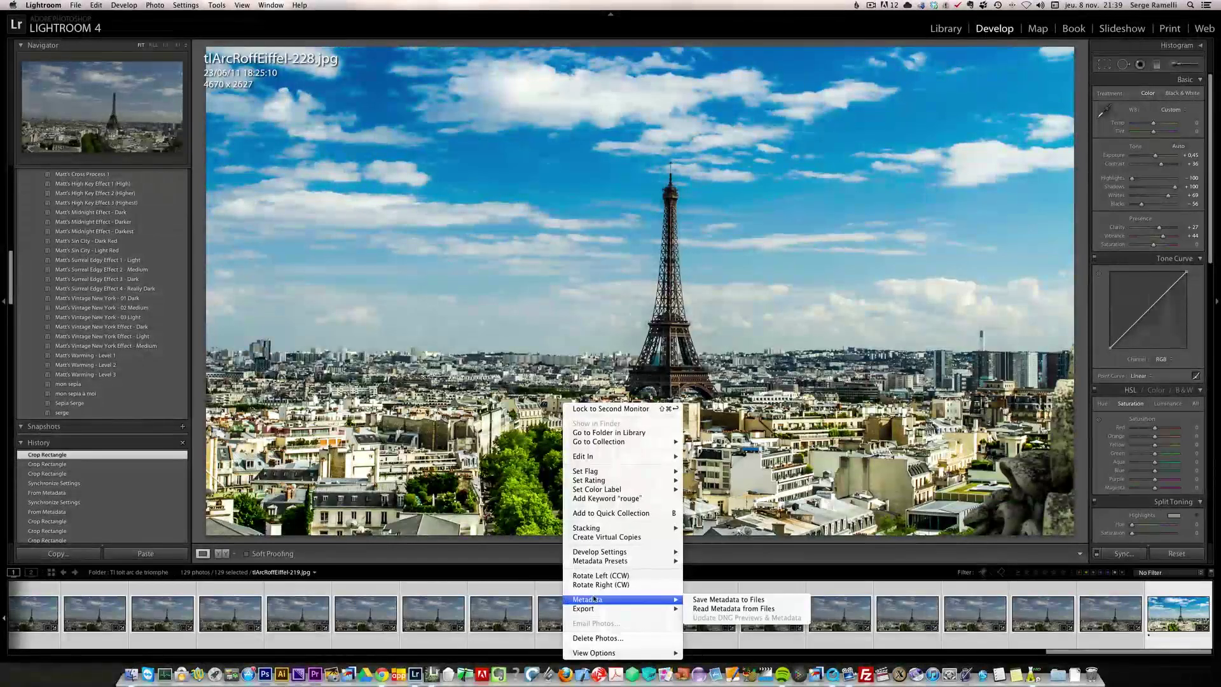
pyautogui.click(738, 609)
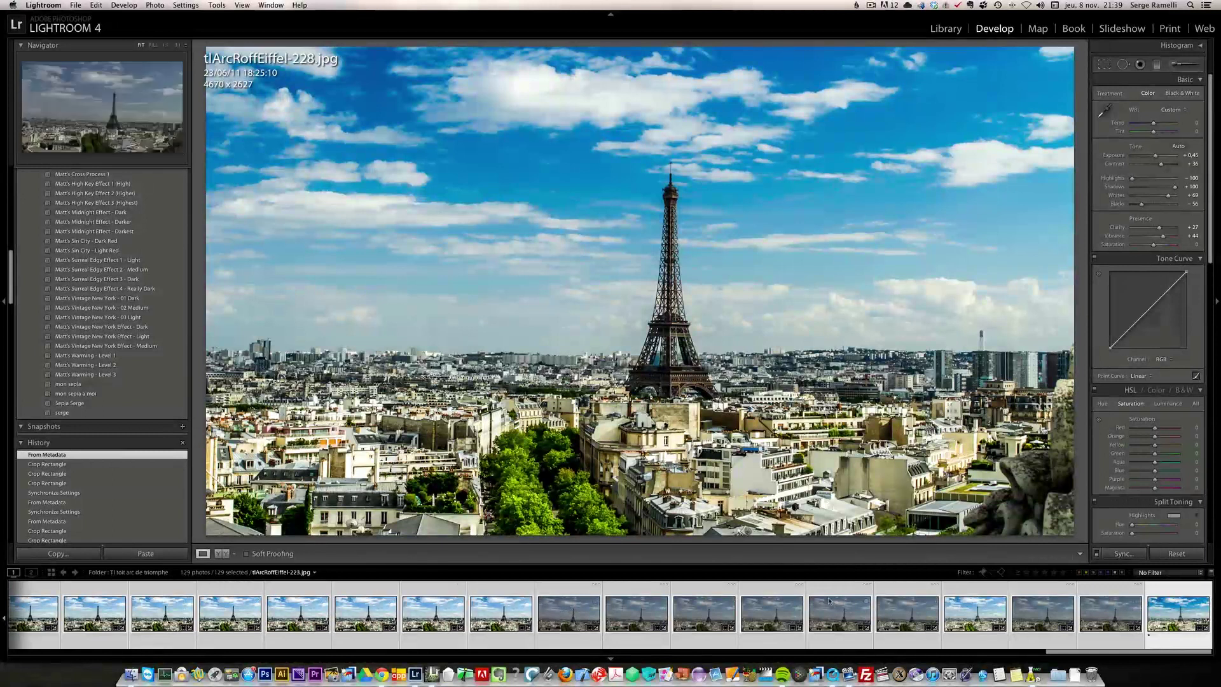
# Step: Apply the 25fps Timelapse template to the sequence in the Slideshow module
pyautogui.click(1131, 30)
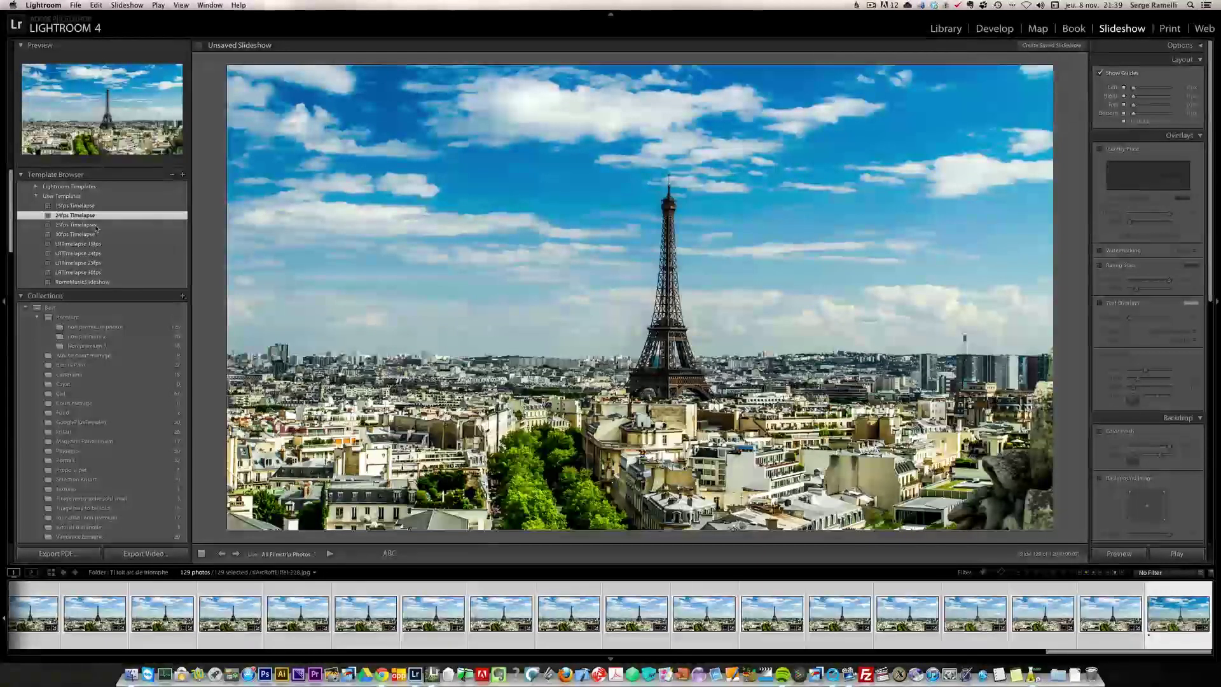
pyautogui.click(96, 226)
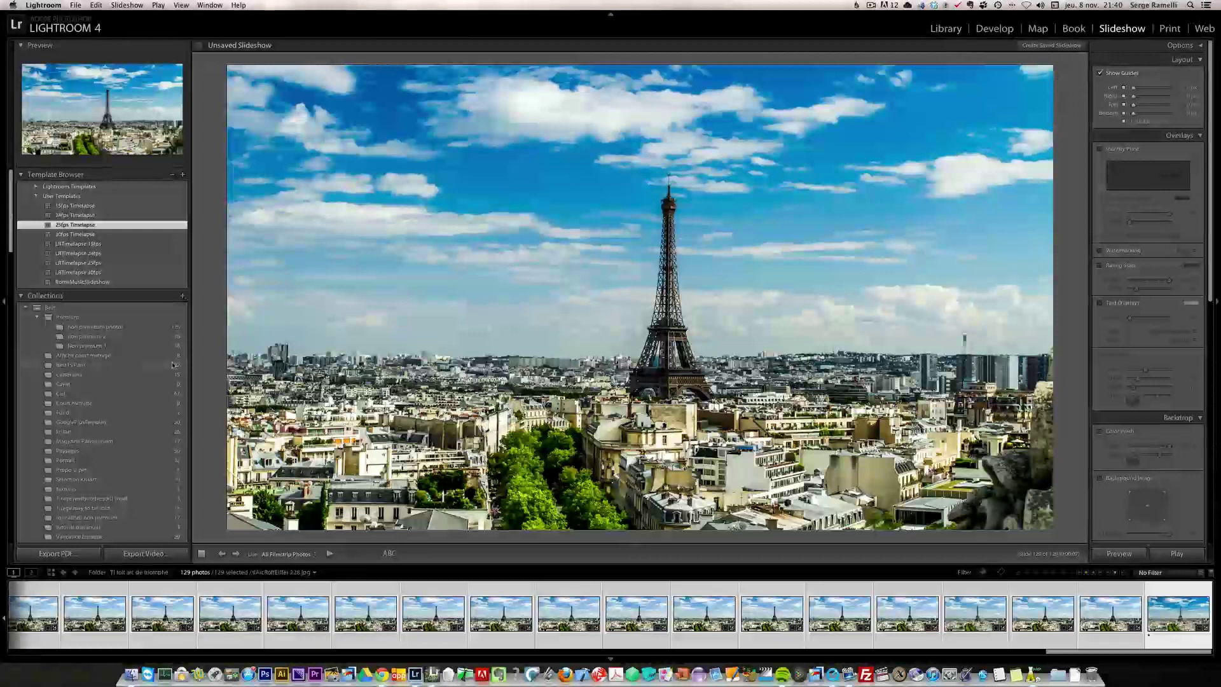
pyautogui.click(168, 557)
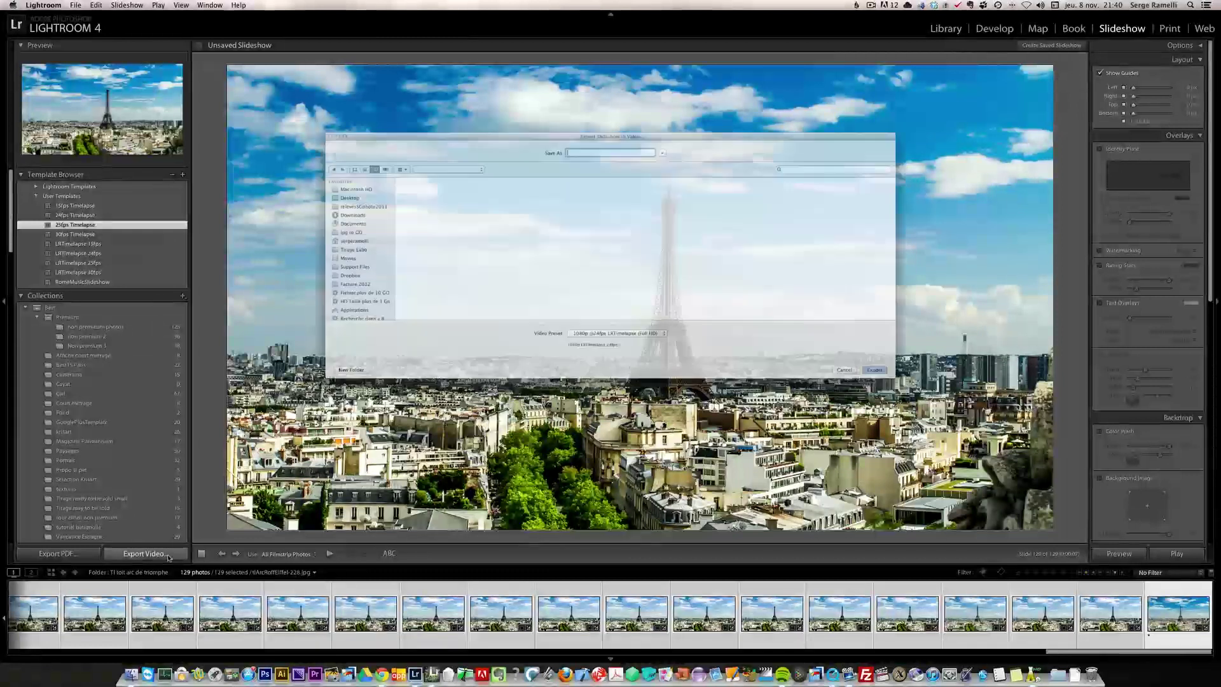
pyautogui.click(574, 360)
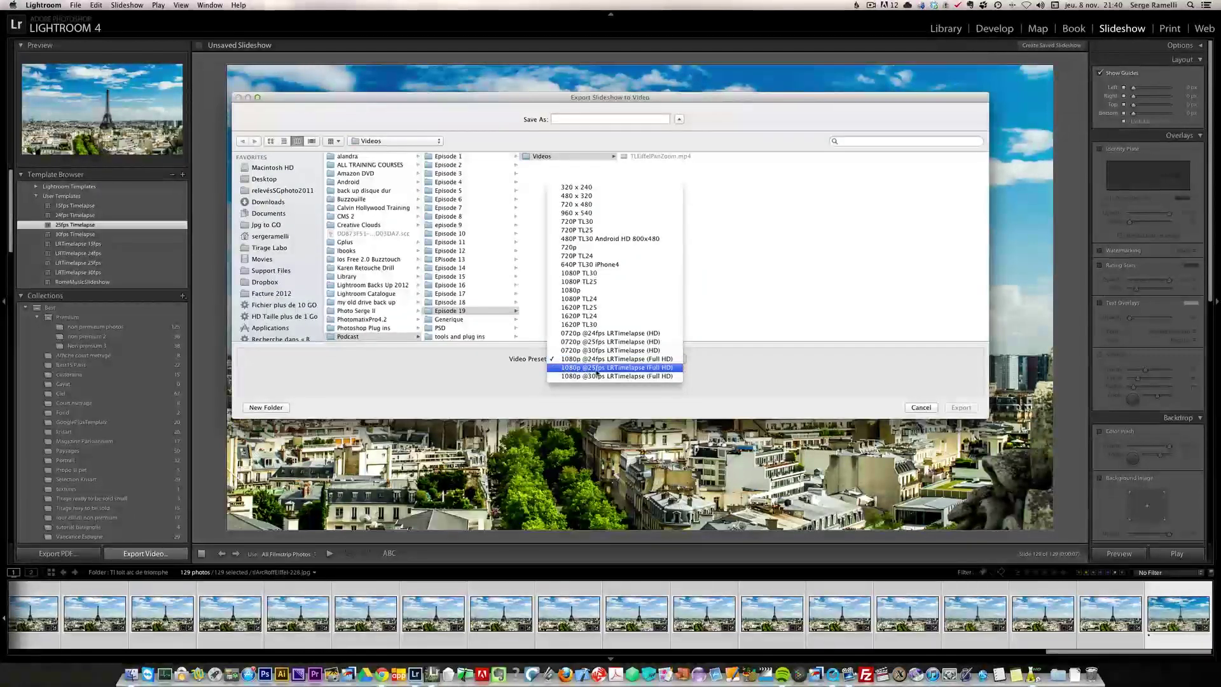
pyautogui.click(597, 370)
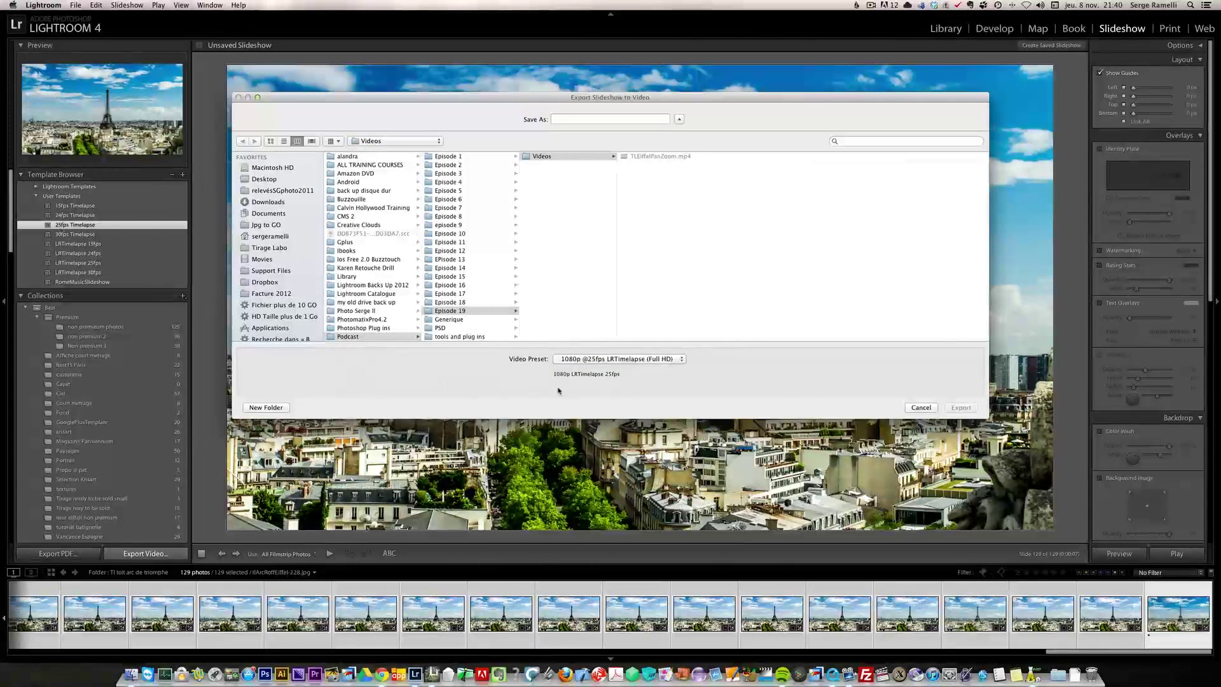
pyautogui.click(574, 360)
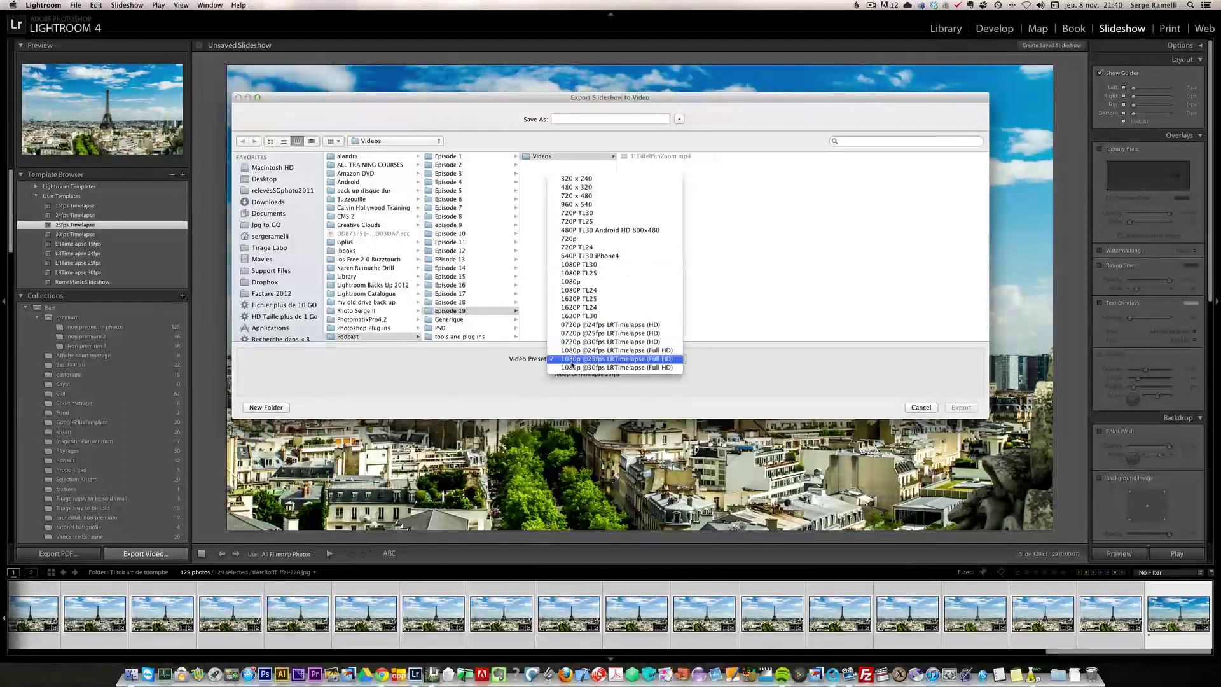
pyautogui.click(568, 363)
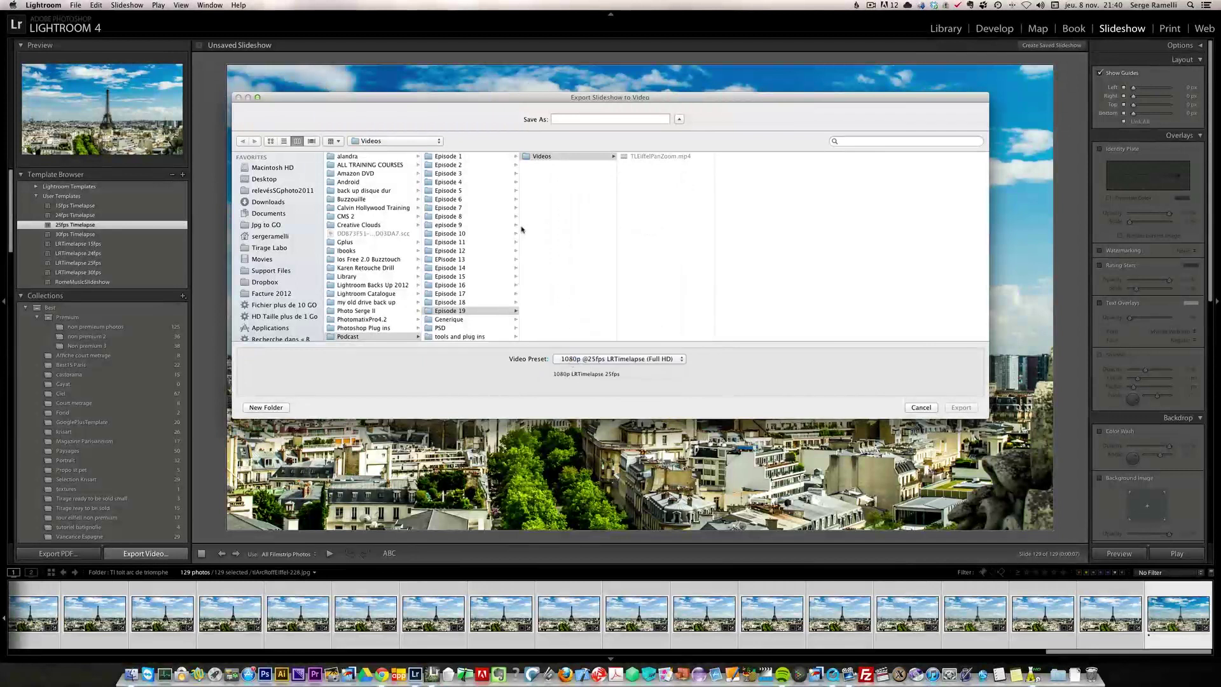
# Step: Export the video as TLEiffelPanZoom.mp4, replacing the existing file
pyautogui.click(577, 120)
pyautogui.click(625, 159)
pyautogui.click(961, 407)
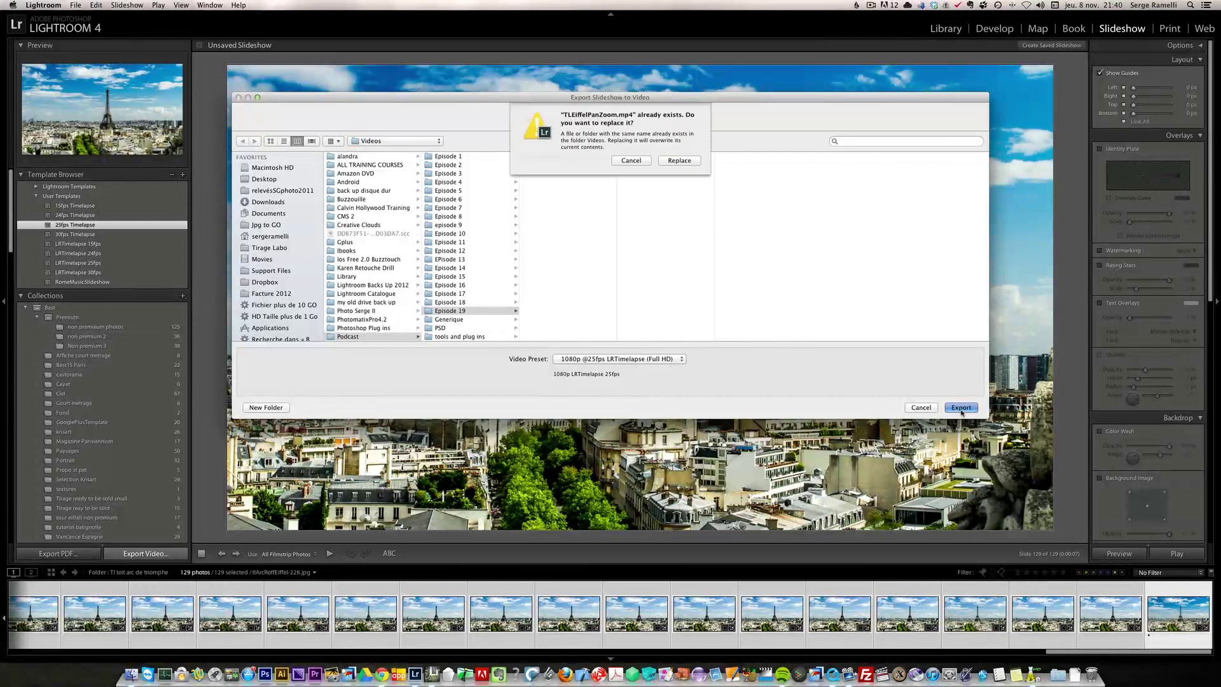
pyautogui.click(679, 160)
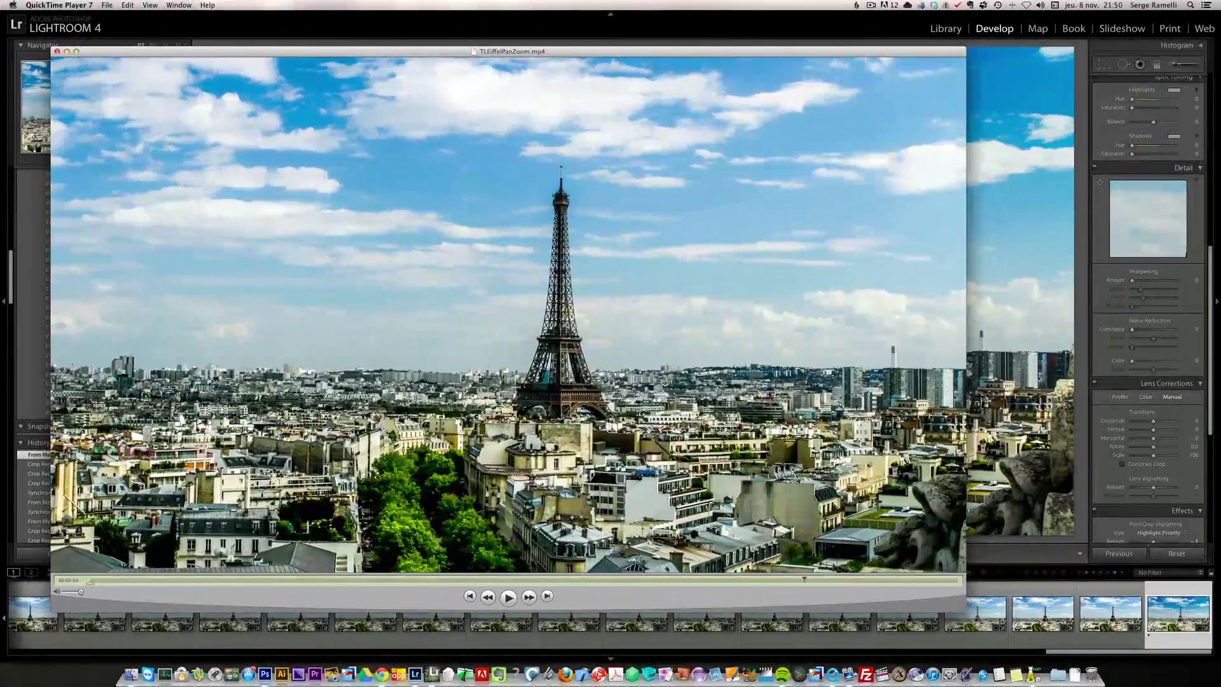
# Step: Rewind TLEiffelPanZoom.mp4 to the start, play and pause it, then switch away from QuickTime
pyautogui.moveTo(804, 579); pyautogui.dragTo(91, 580)
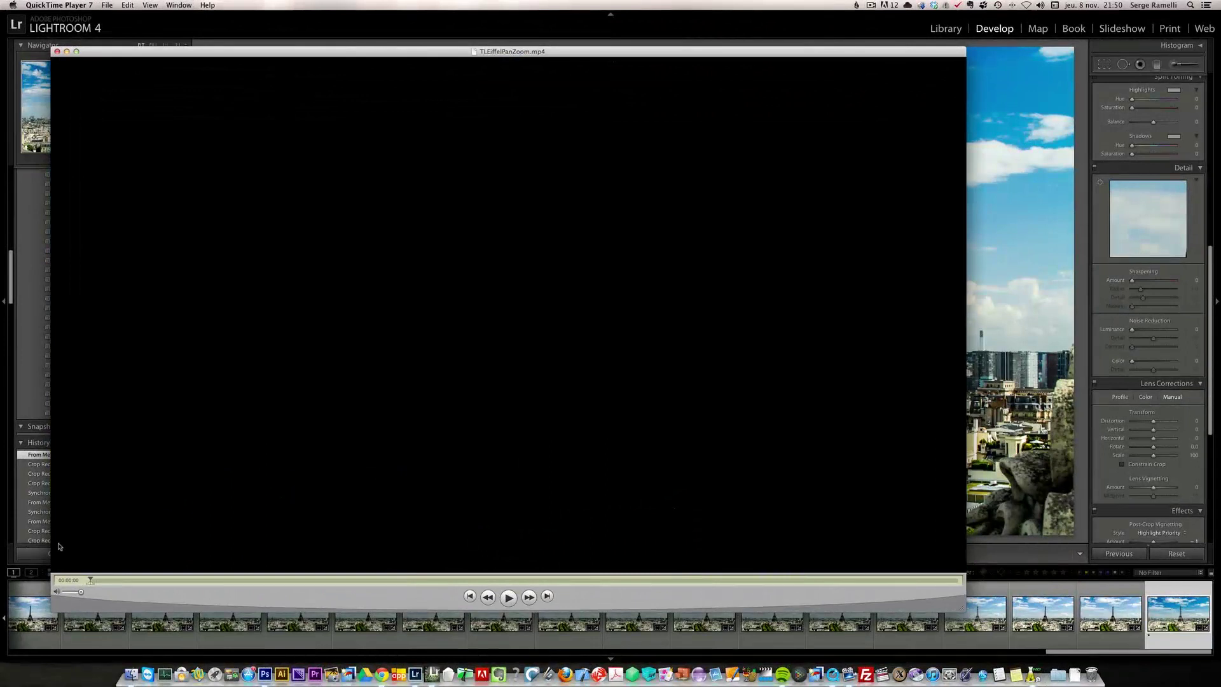
pyautogui.click(508, 598)
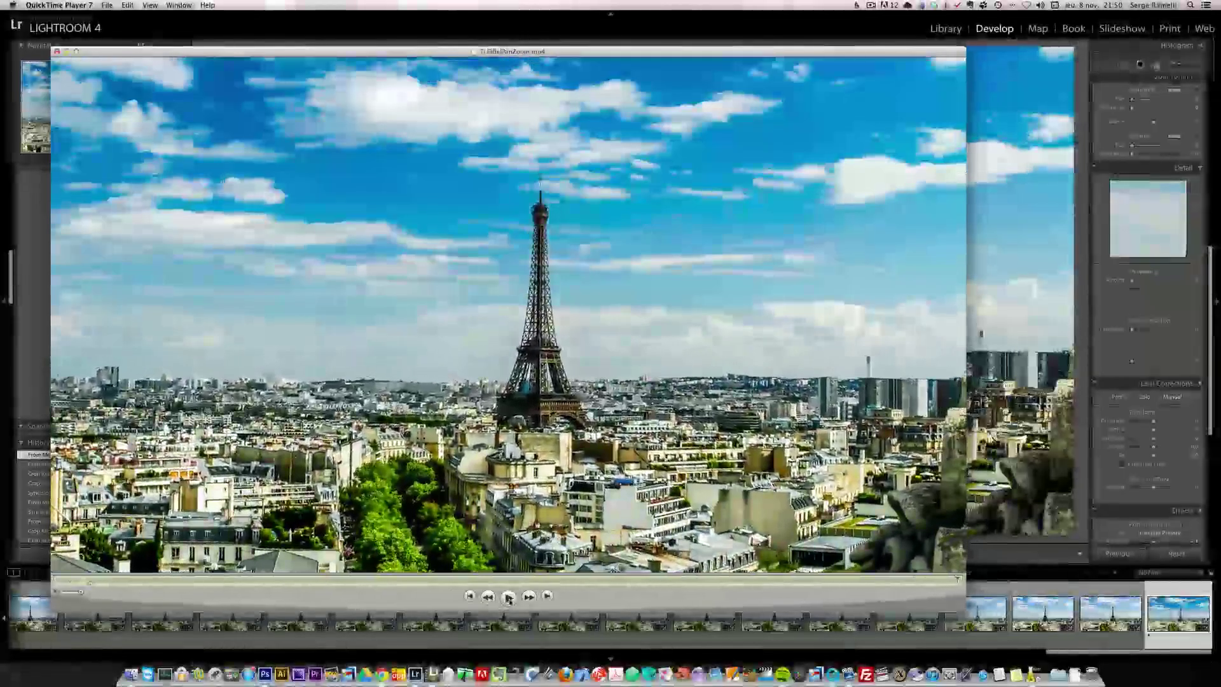
pyautogui.click(509, 597)
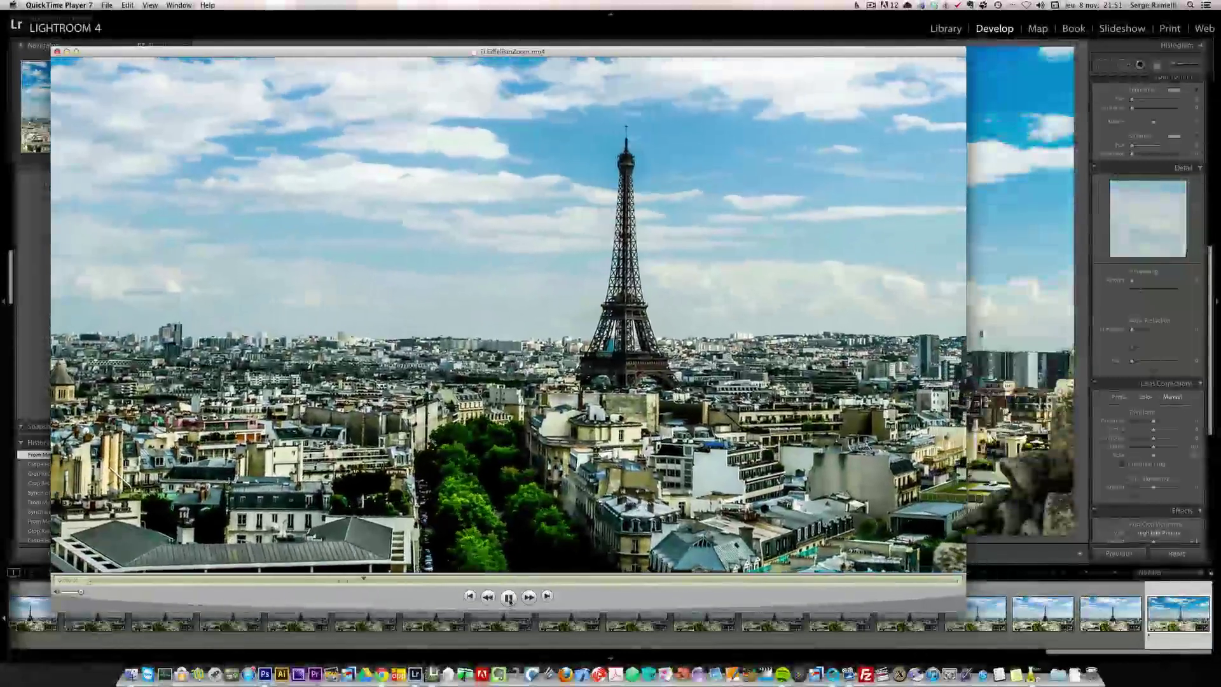
pyautogui.click(508, 597)
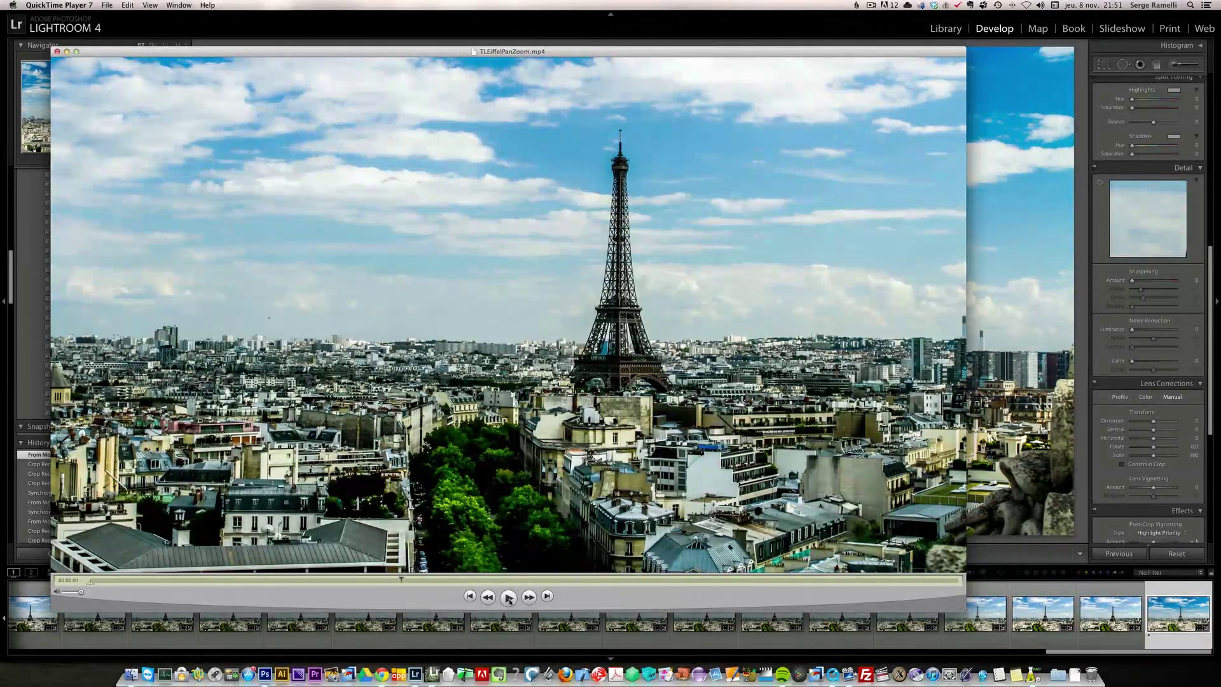
pyautogui.press('super+Tab')
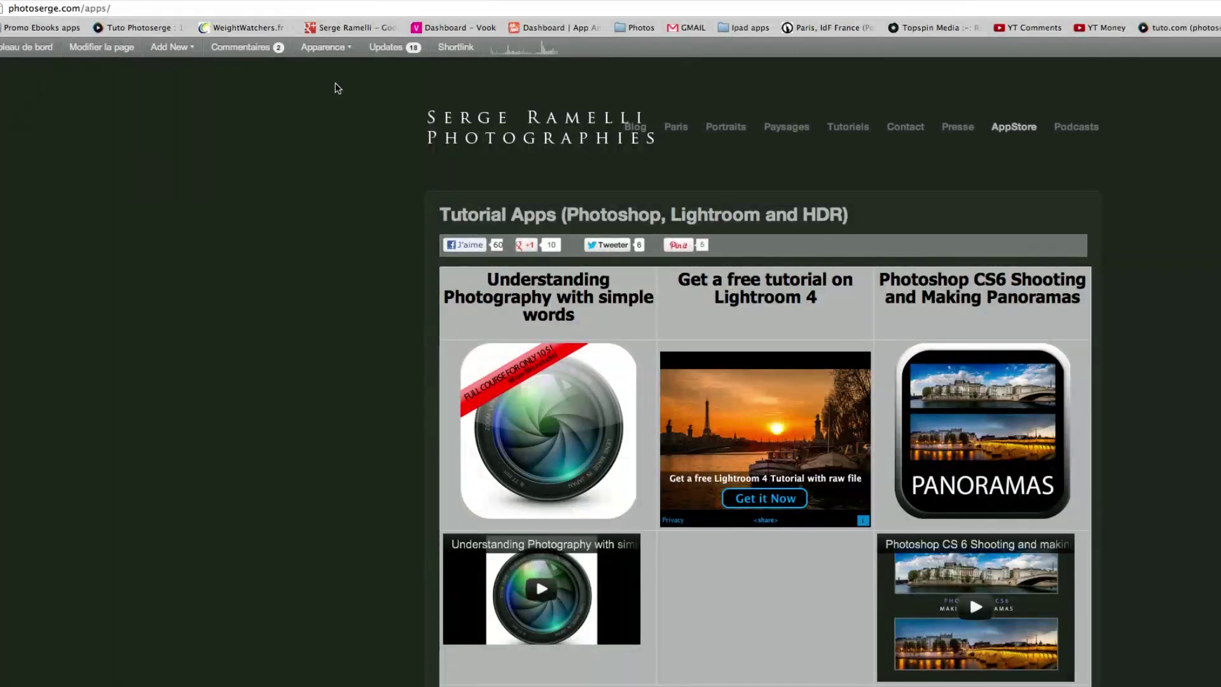
# Step: Browse the photoserge.com AppStore page, then go to the site's Podcasts page
pyautogui.scroll(-10, 321, 389)
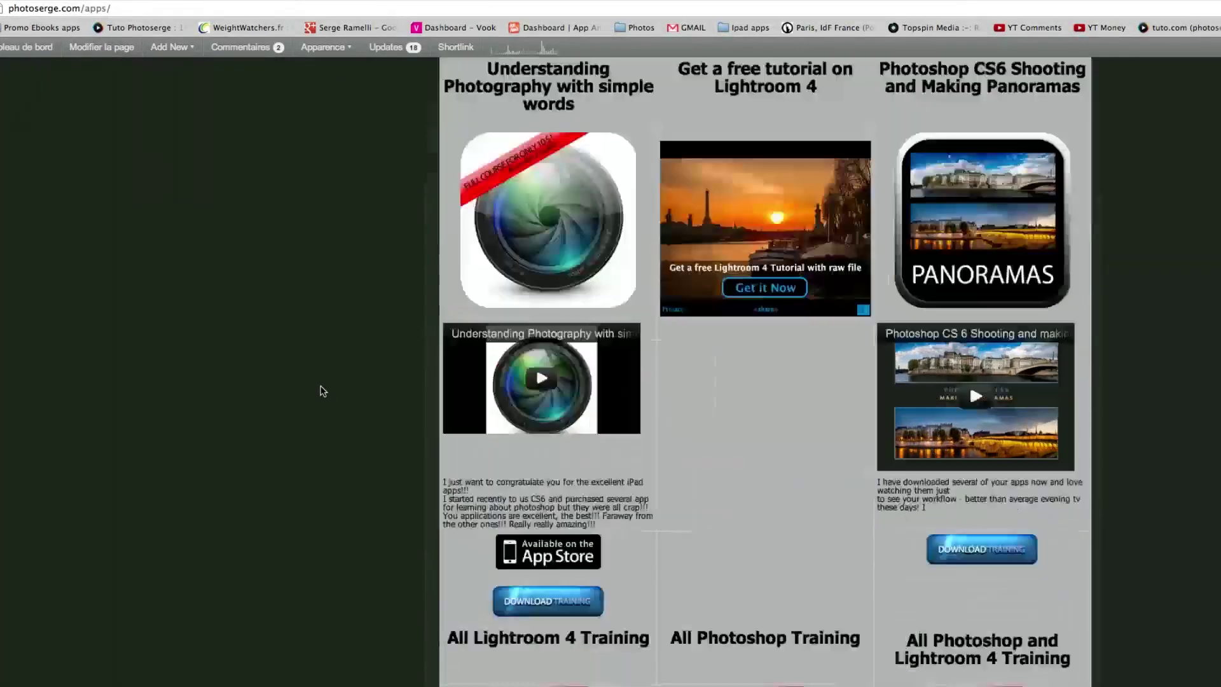
pyautogui.scroll(5, 321, 389)
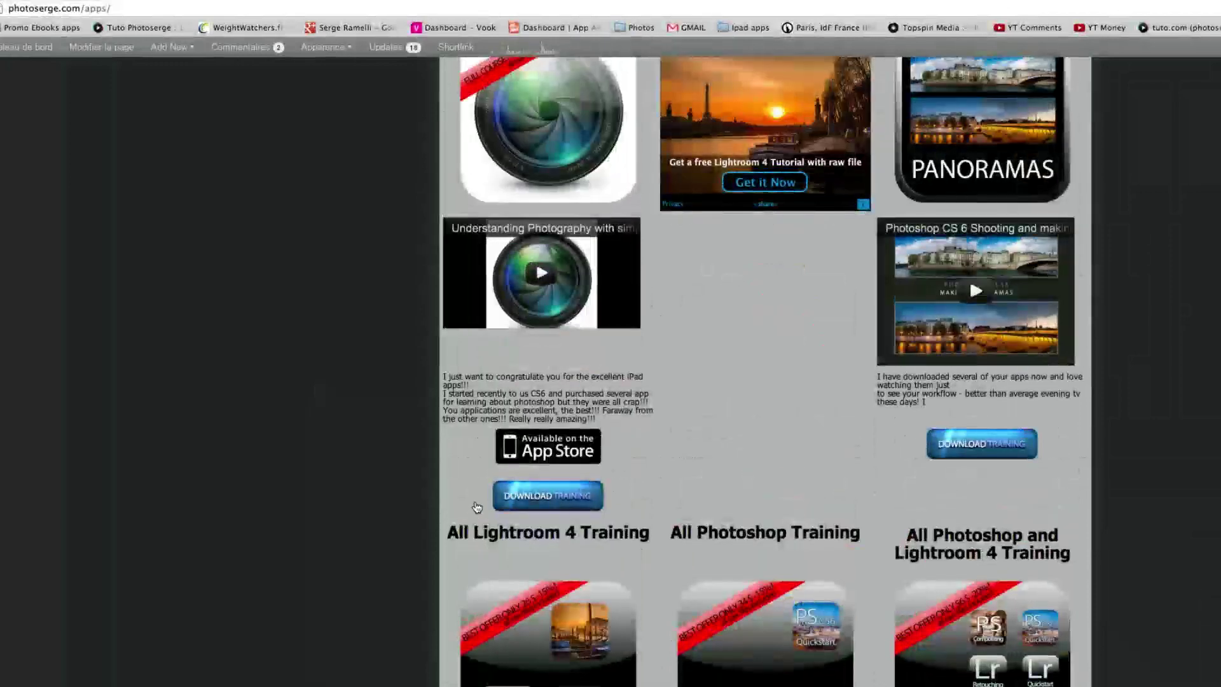
pyautogui.scroll(5, 686, 545)
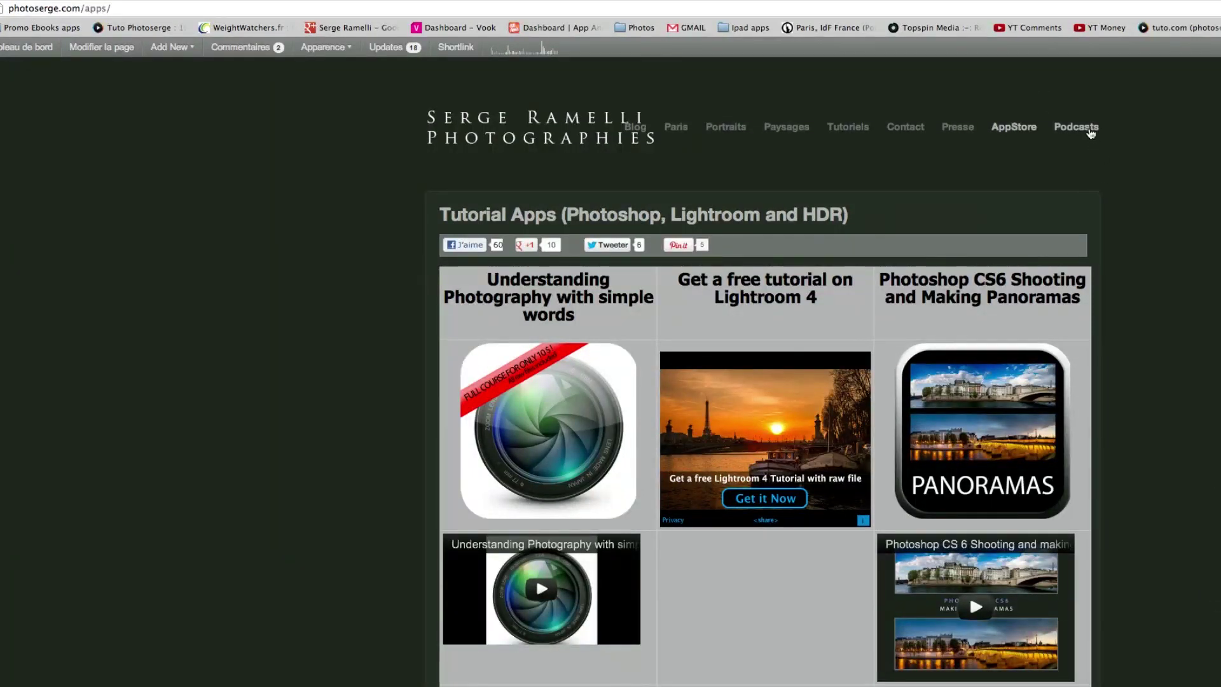
pyautogui.click(1090, 132)
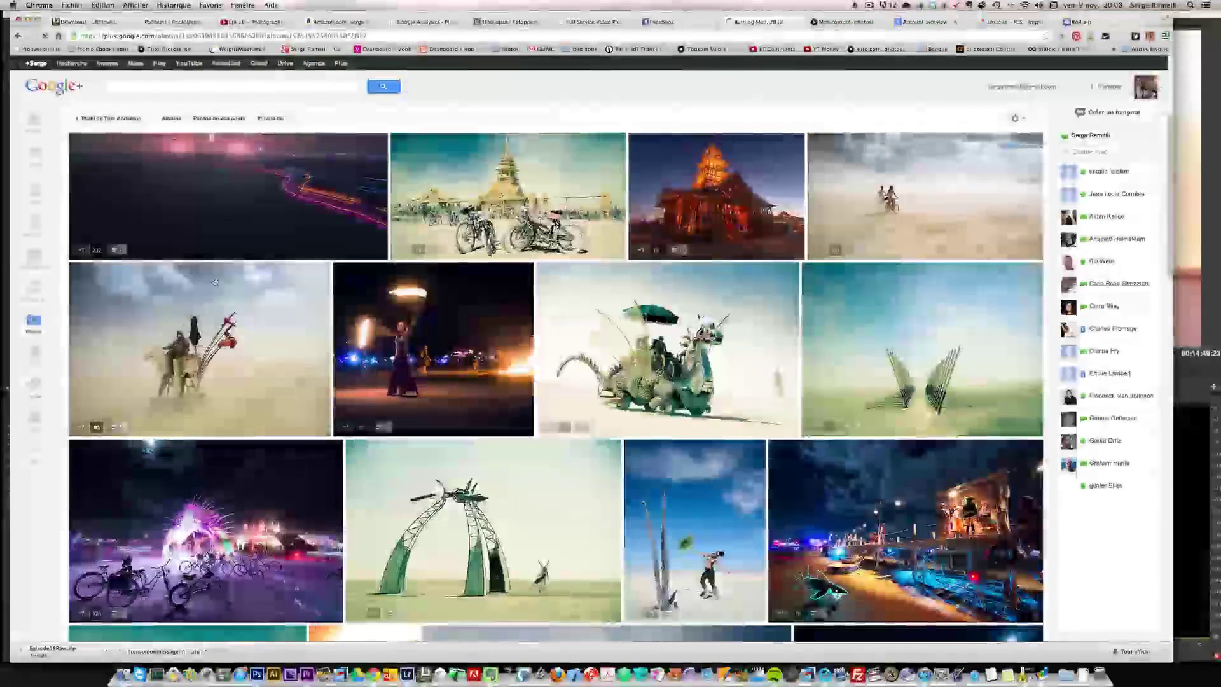
pyautogui.scroll(-10, 214, 281)
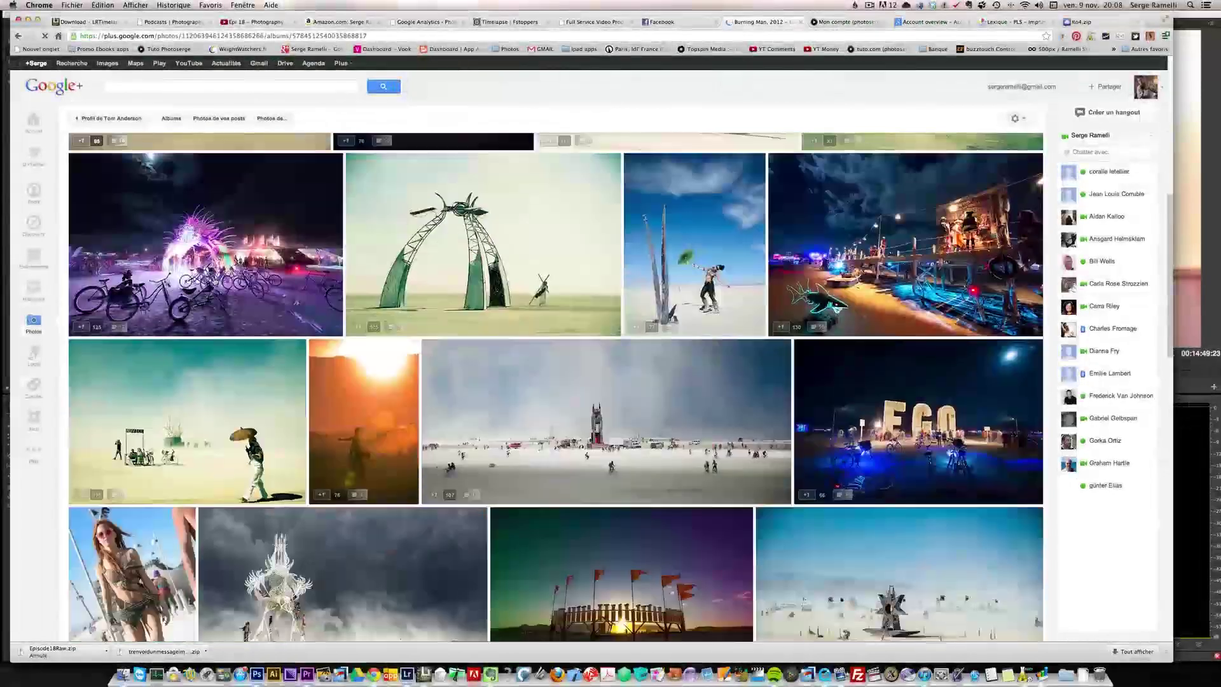
pyautogui.scroll(-5, 215, 281)
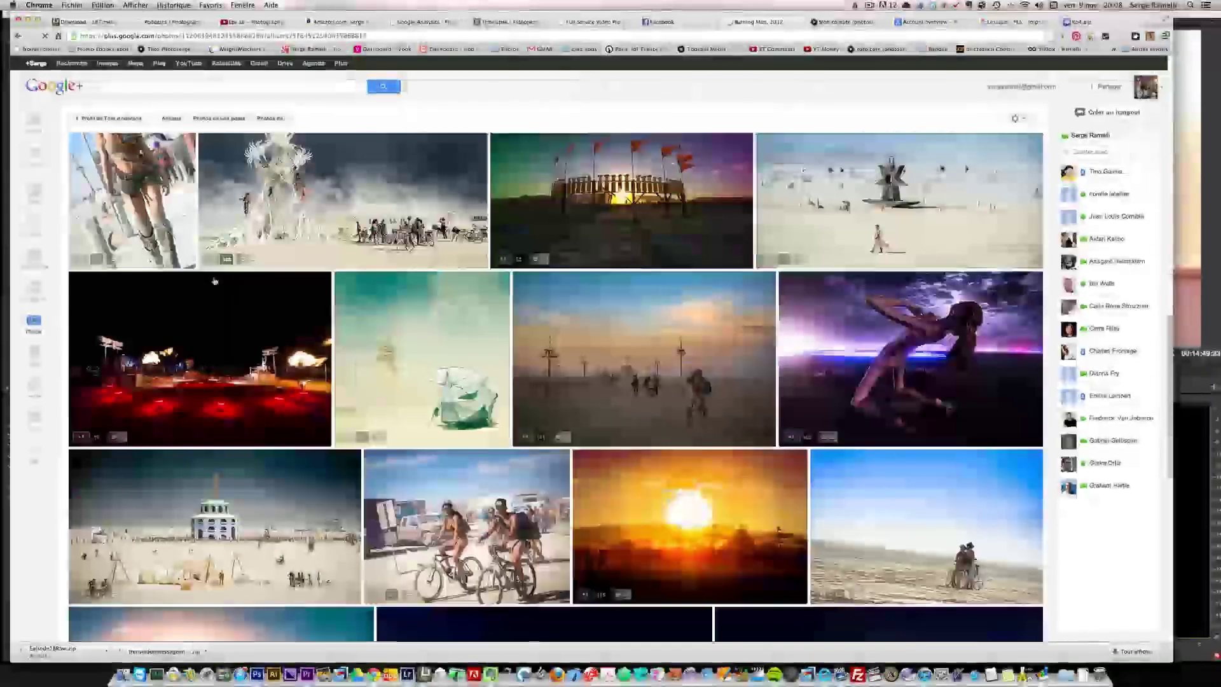
pyautogui.scroll(-5, 214, 282)
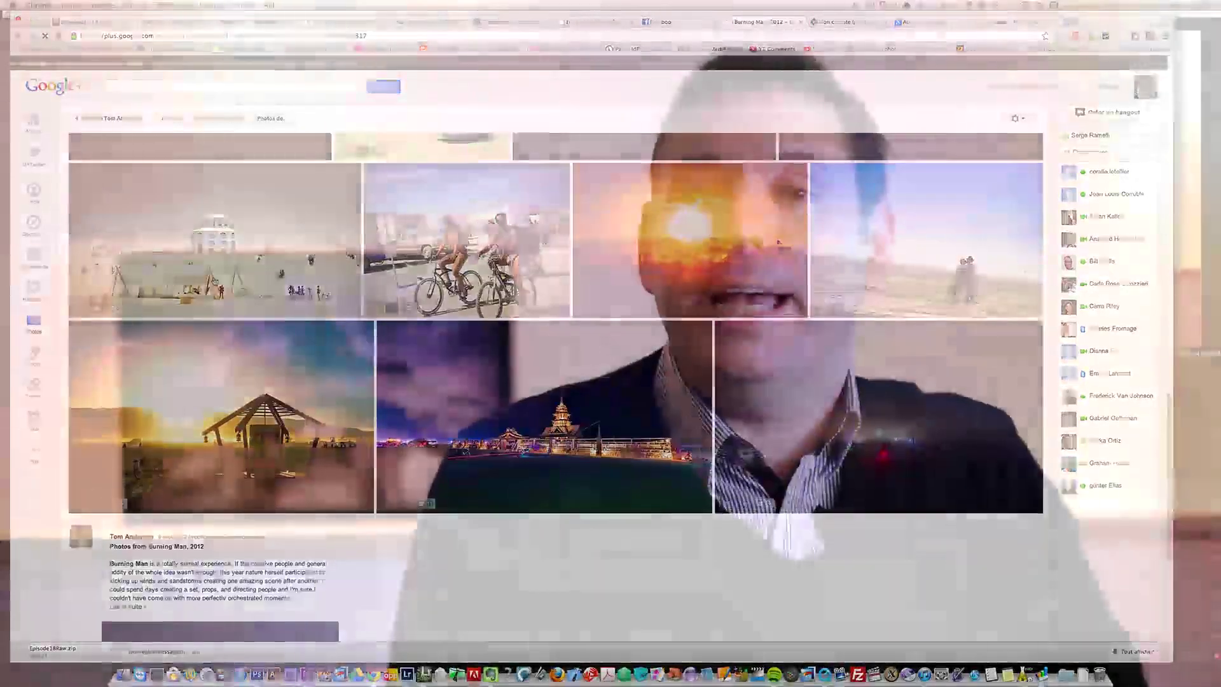